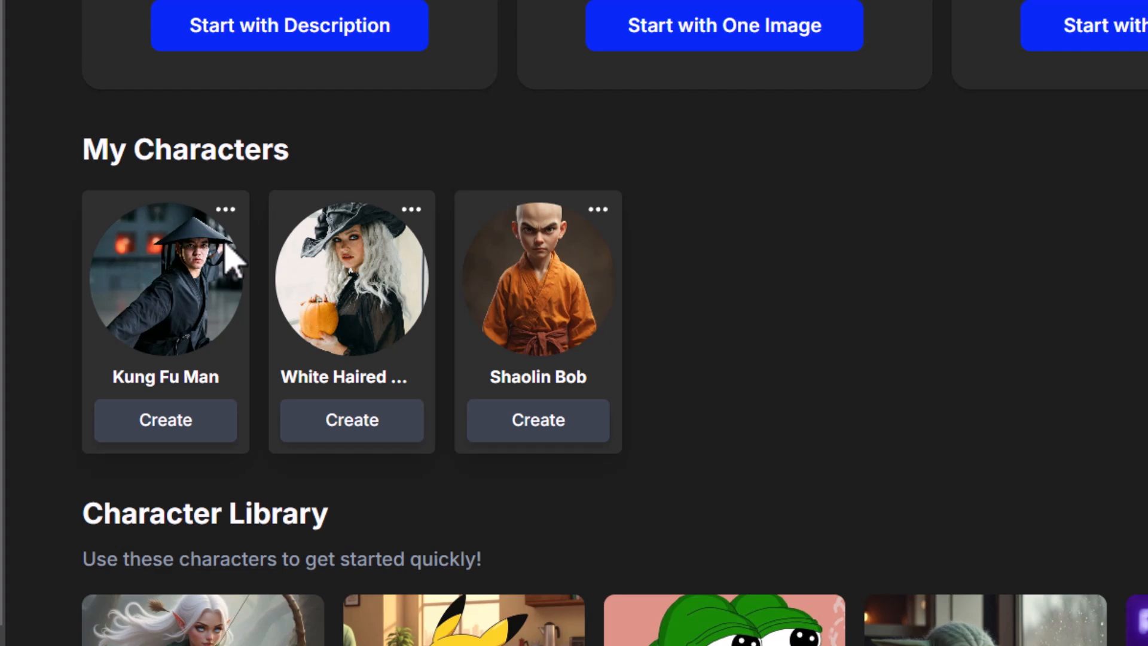
Start a creation with the Kung Fu Man character in Pose Your Character mode and open its pose for modification
left_click(165, 431)
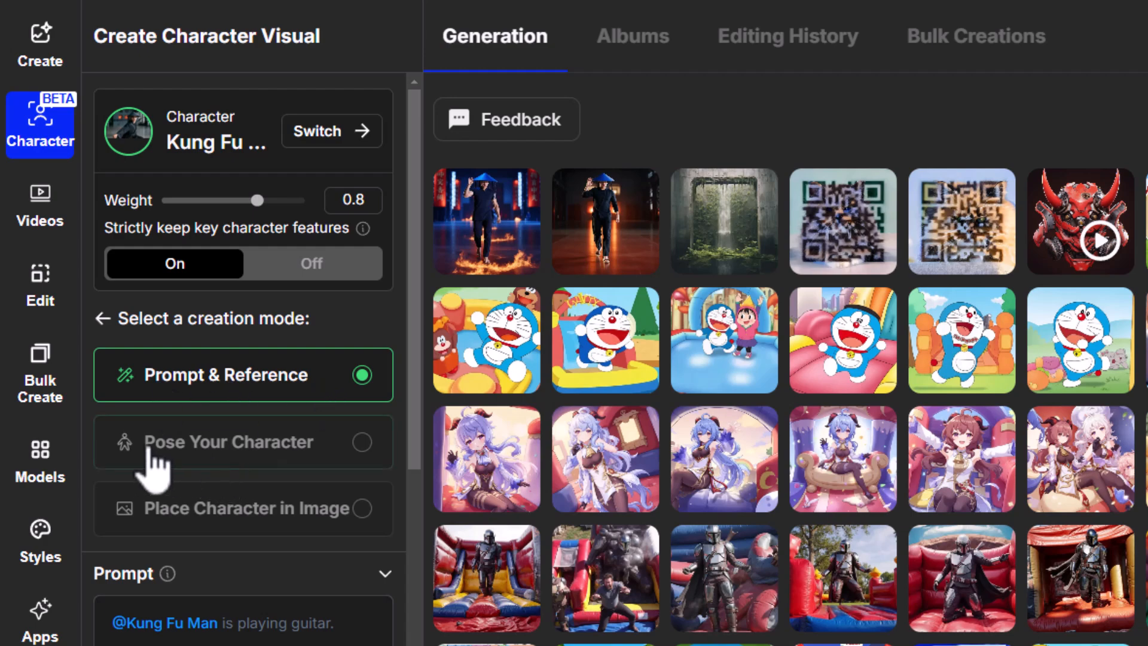
left_click(227, 454)
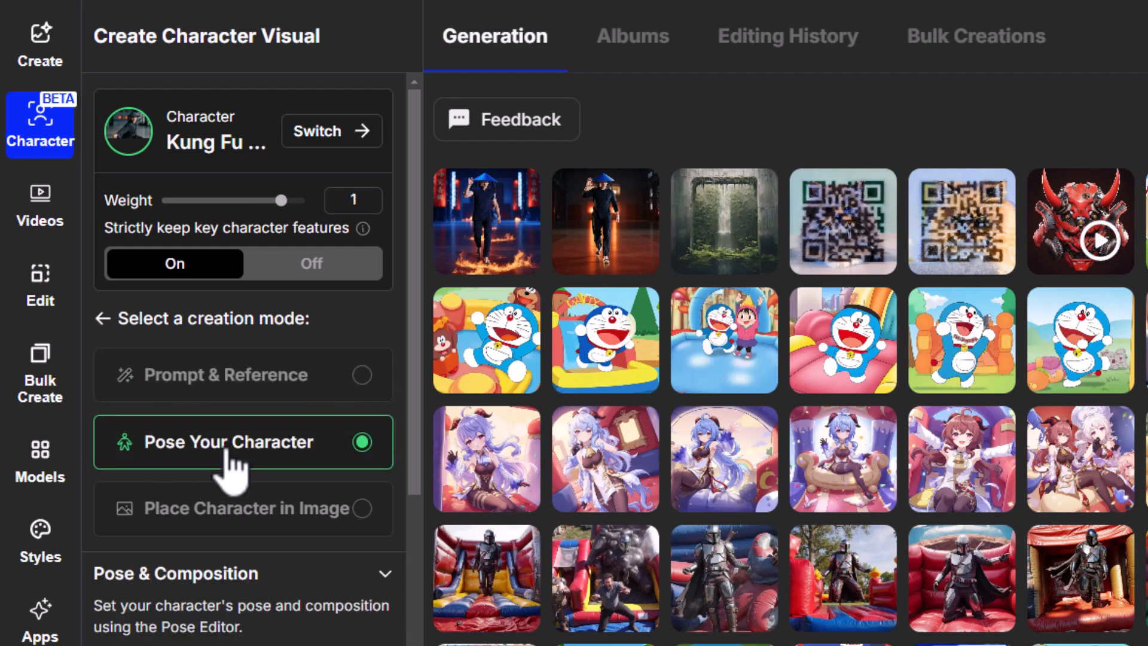
scroll(231, 469, "down", 6)
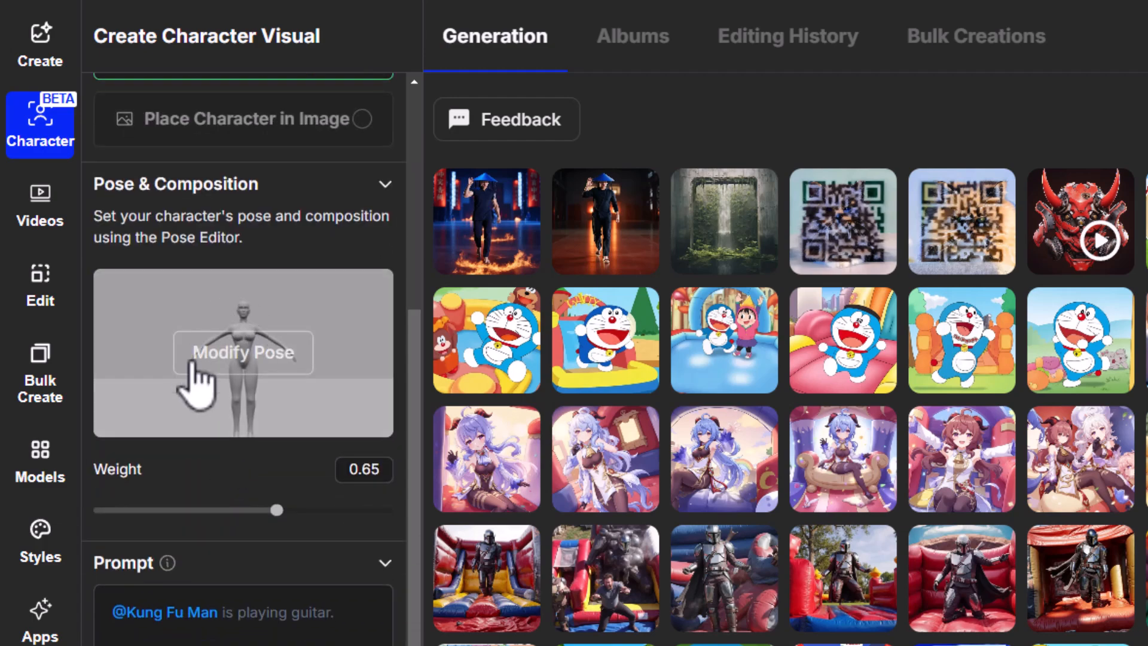
mouse_move(258, 282)
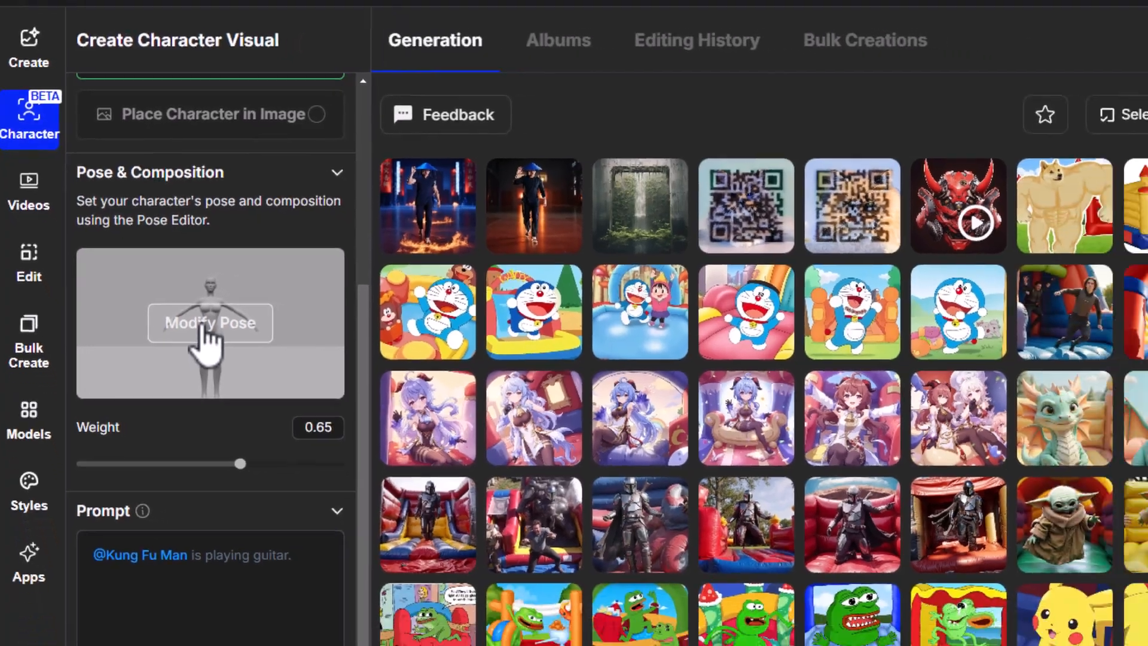
left_click(237, 359)
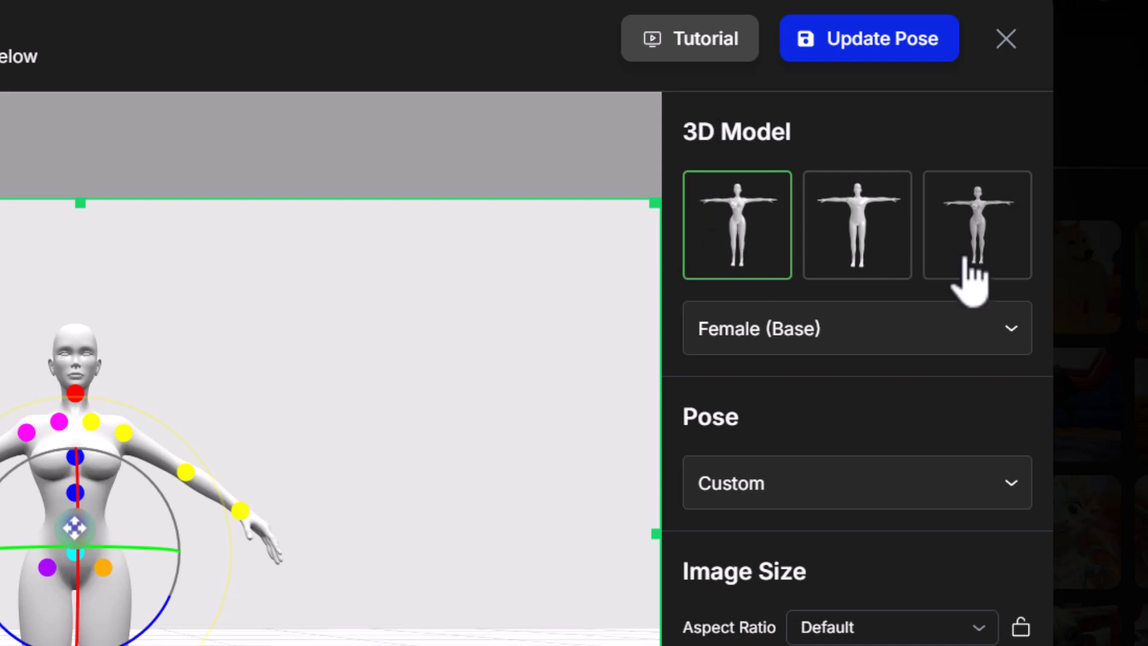
Try the male and female base models and set the 3D model to Male (Athletic)
left_click(807, 351)
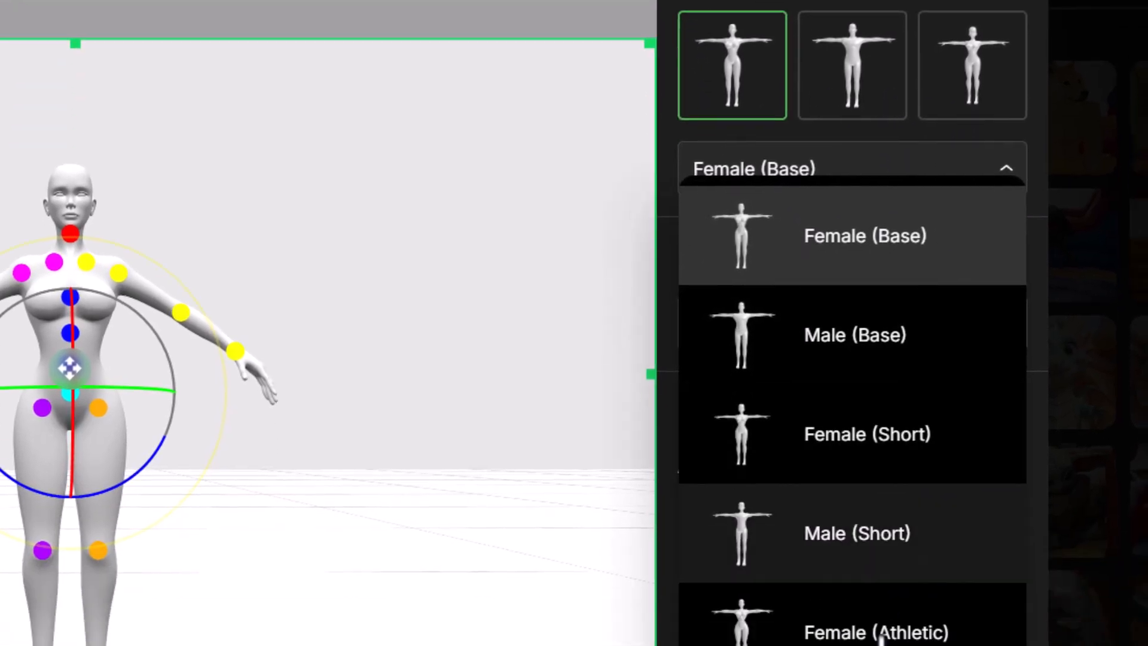
left_click(884, 486)
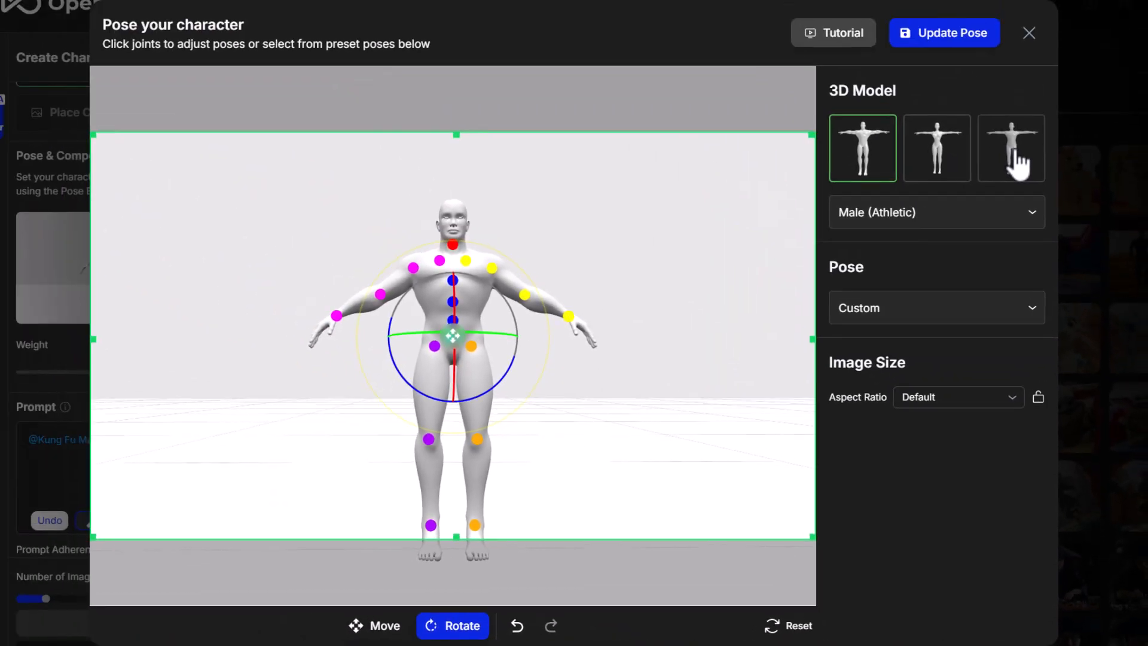
left_click(1018, 165)
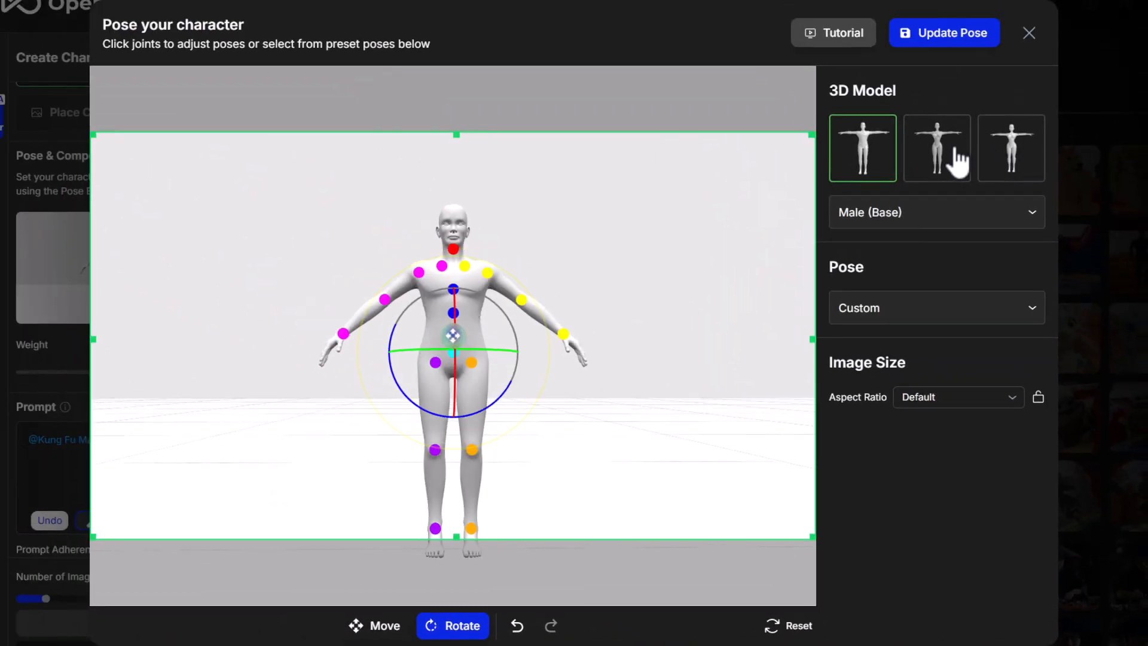
left_click(953, 159)
left_click(865, 162)
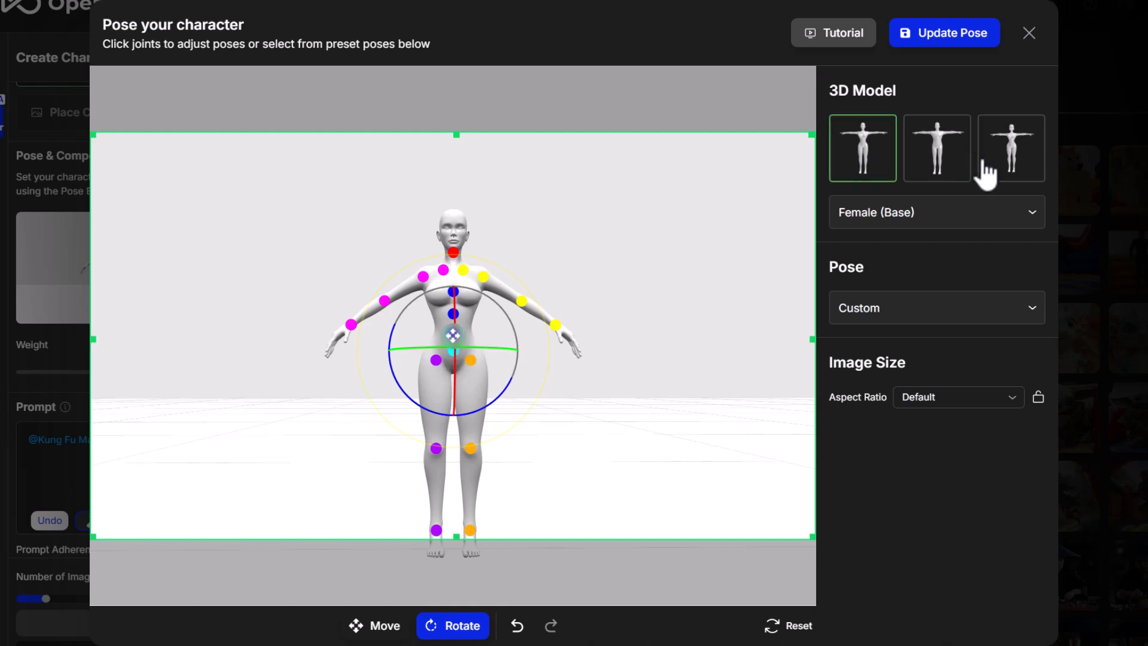
left_click(975, 216)
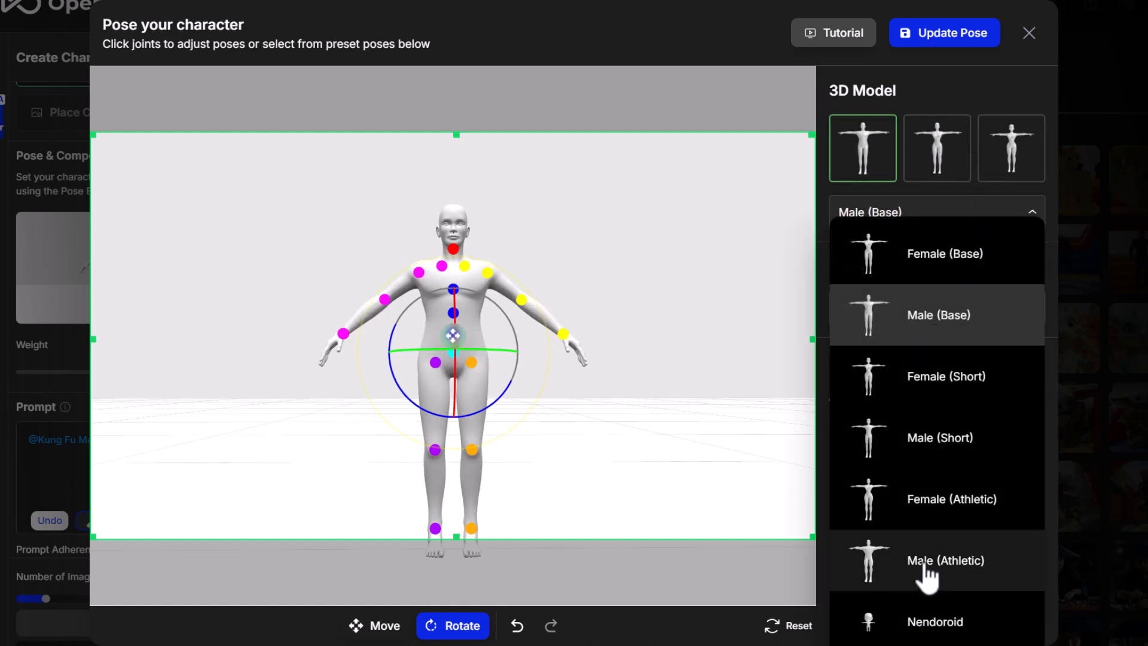
left_click(927, 568)
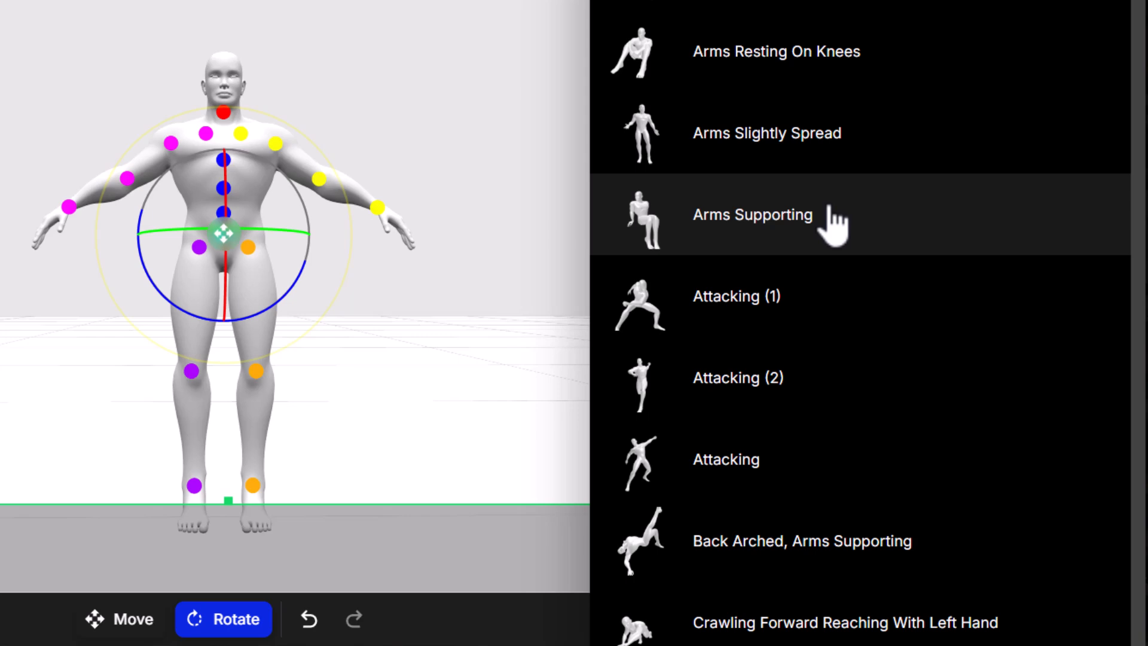
Apply the preset pose Leaning Forward, Right Hand Supporting, and view the crouching figure from a lower camera angle in Move mode
left_click_drag(1139, 0, 1137, 104)
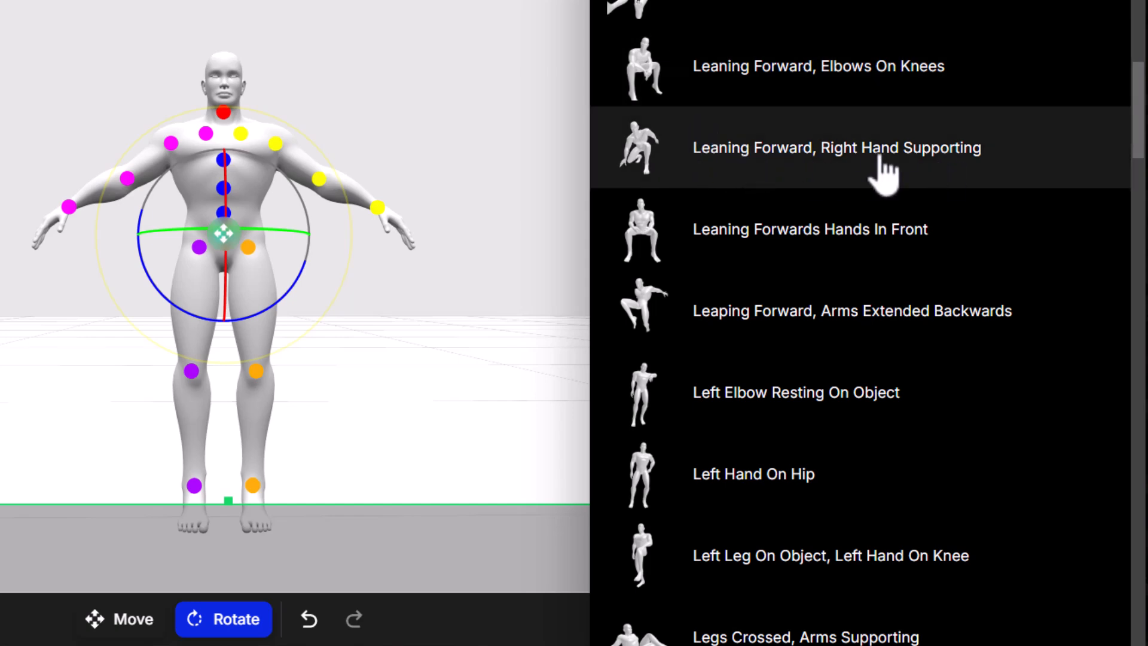
left_click(883, 173)
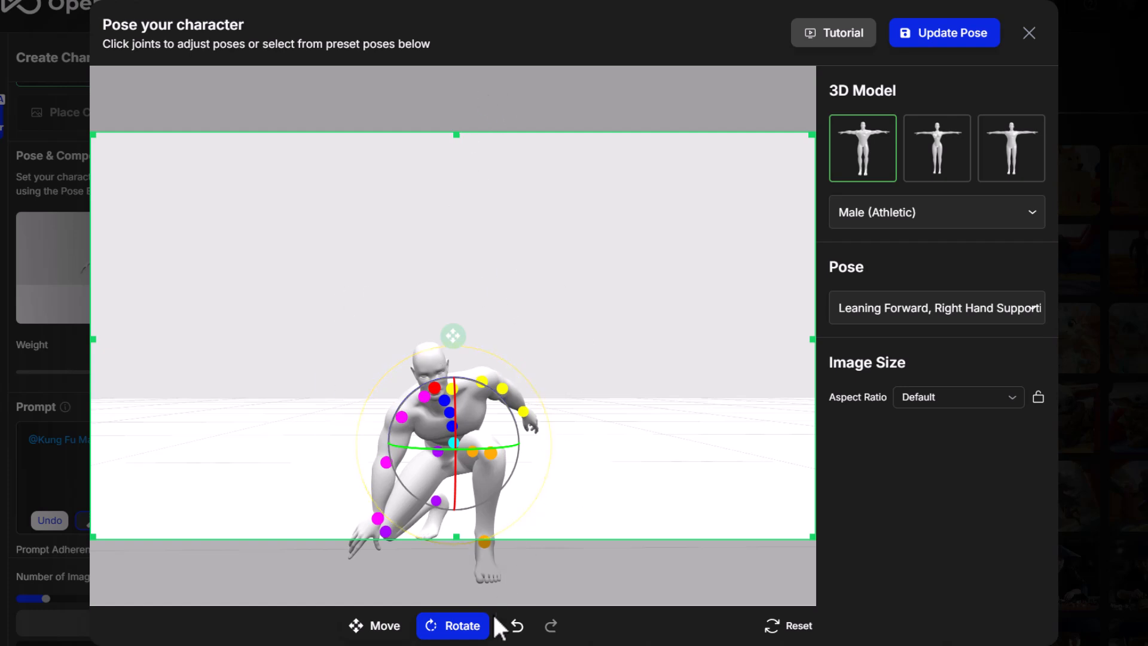
left_click(380, 626)
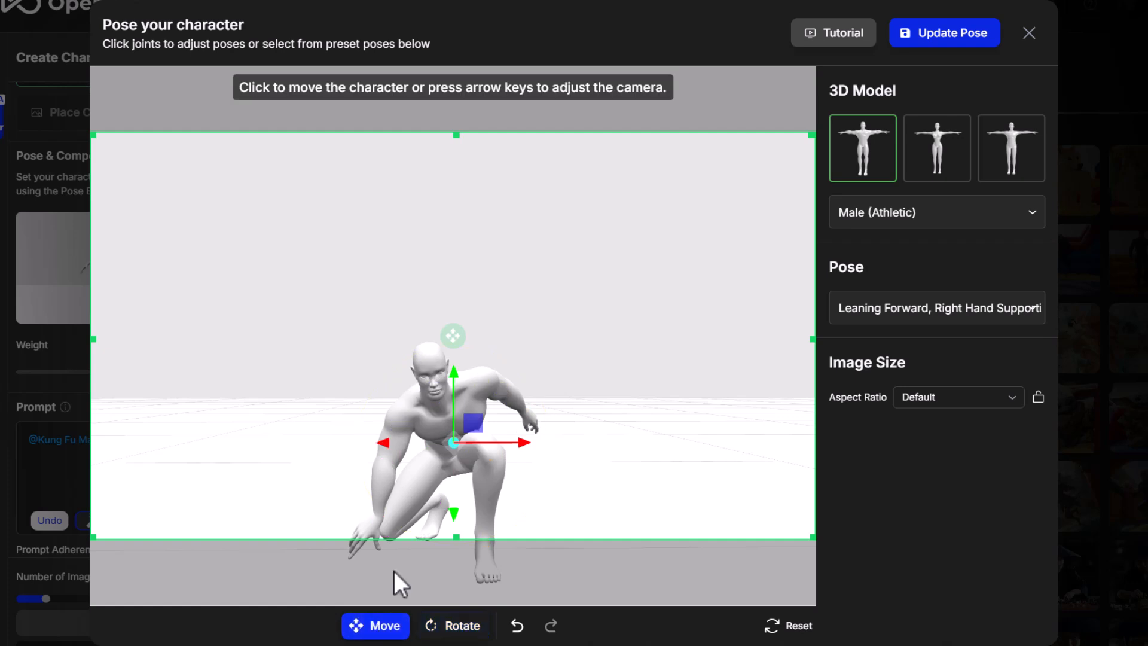
left_click_drag(356, 418, 360, 395)
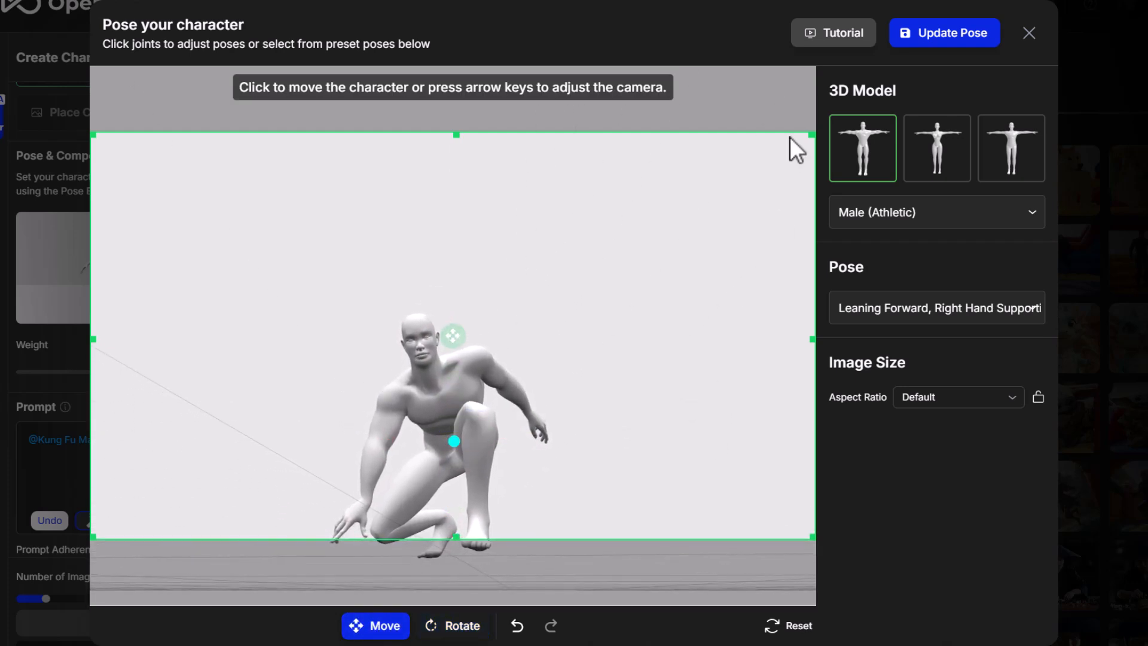
Shrink the image frame and fit it around the crouching figure
left_click_drag(815, 133, 601, 303)
left_click_drag(345, 421, 441, 431)
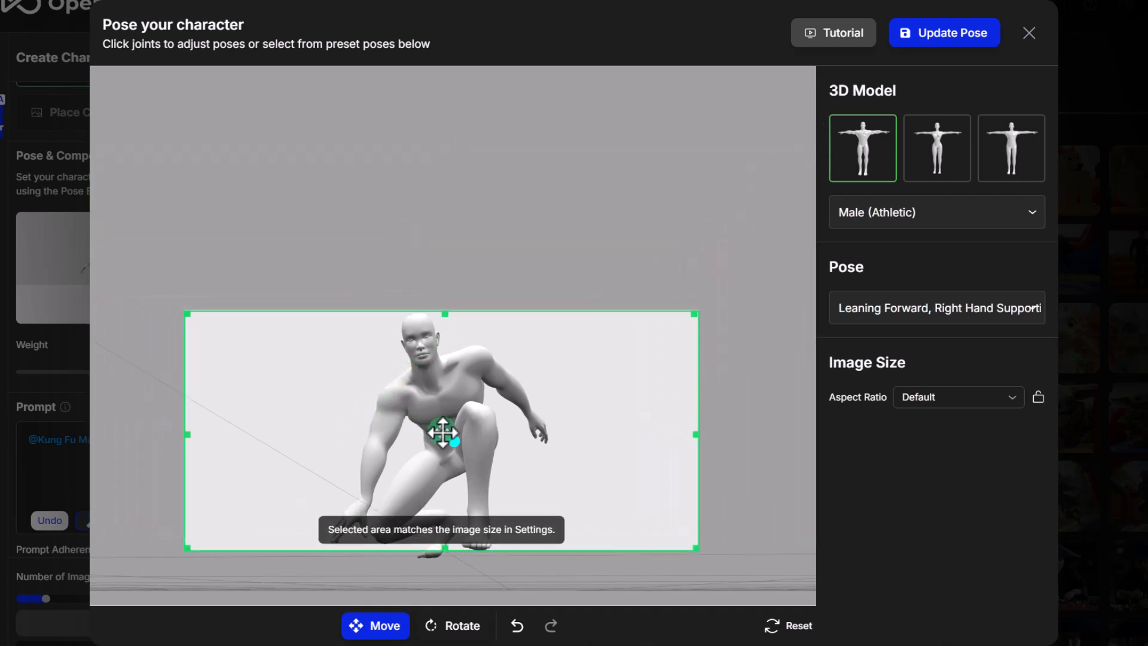
left_click_drag(185, 315, 223, 278)
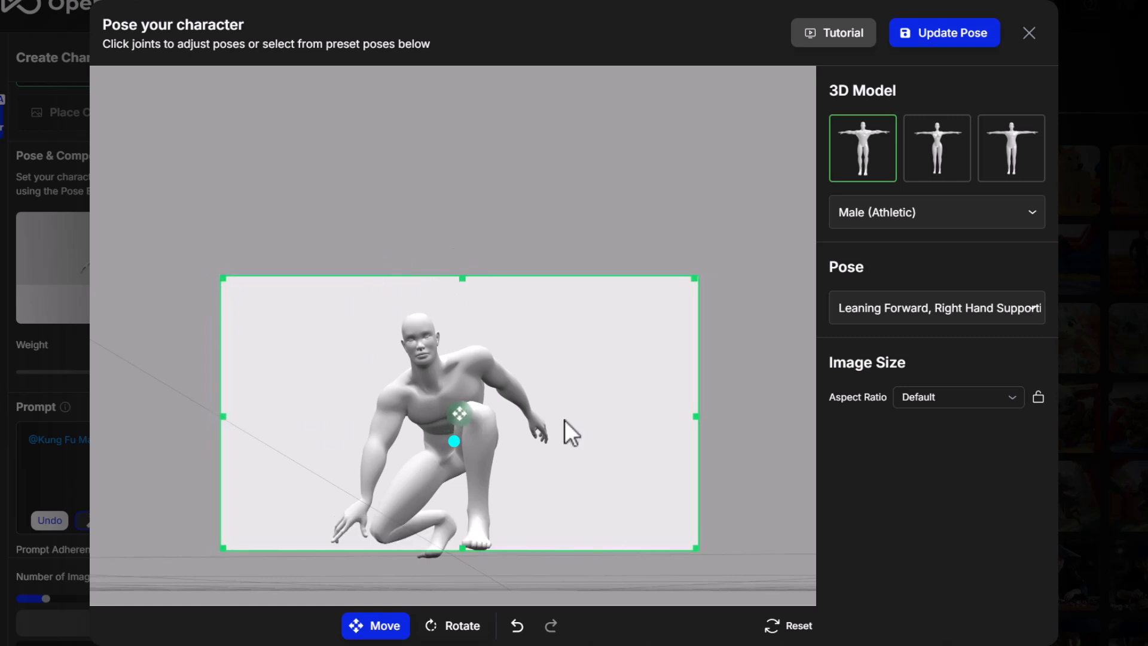
Set the image's aspect ratio to Square, then shrink the frame and centre it around the crouching figure
left_click(896, 400)
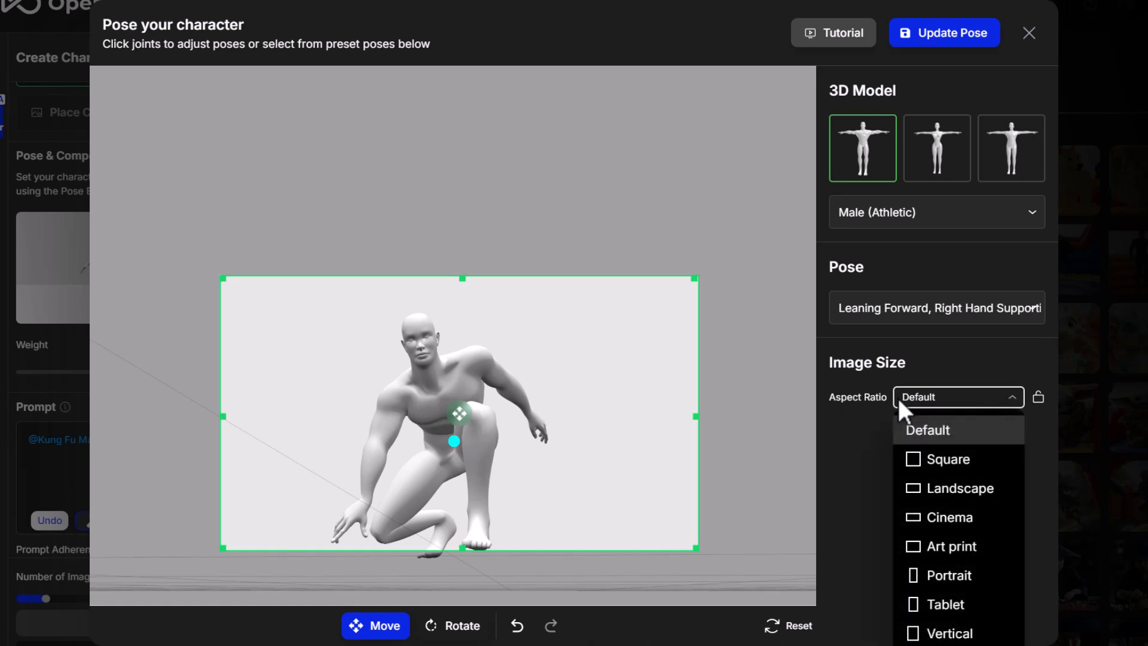
left_click(932, 458)
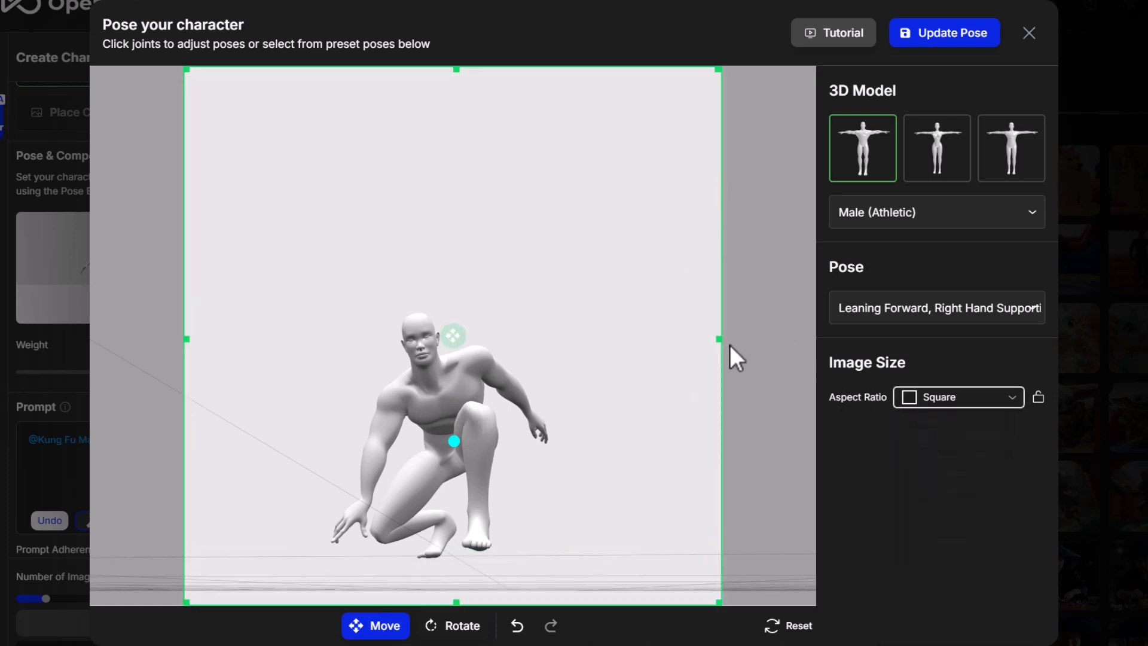
left_click_drag(730, 346, 545, 272)
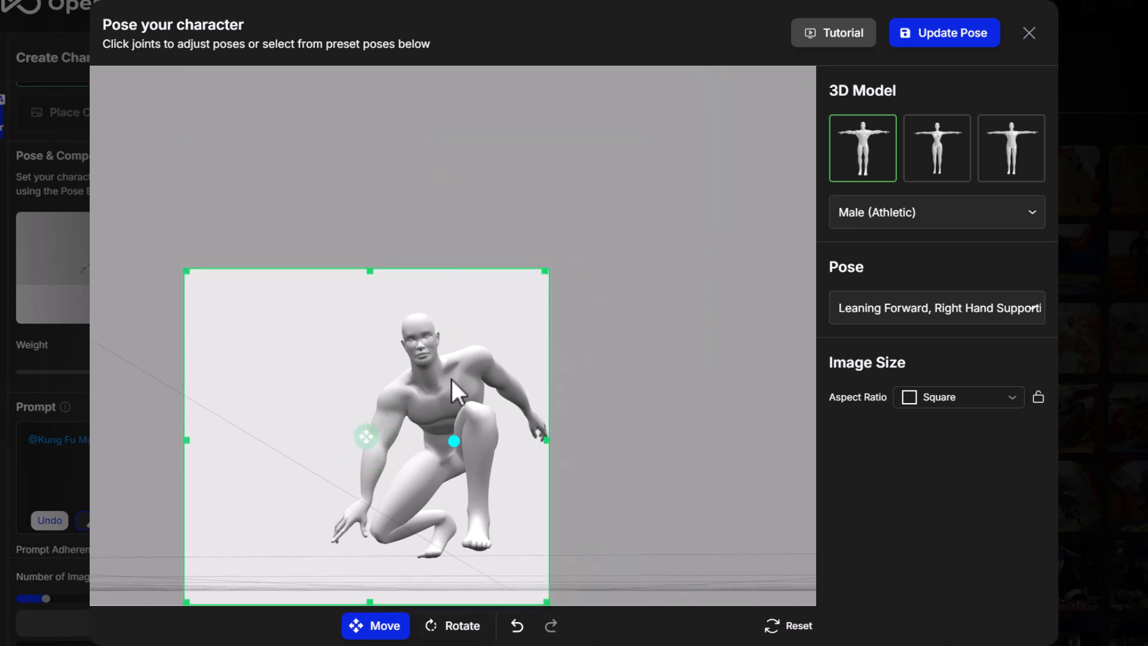
left_click_drag(451, 379, 429, 417)
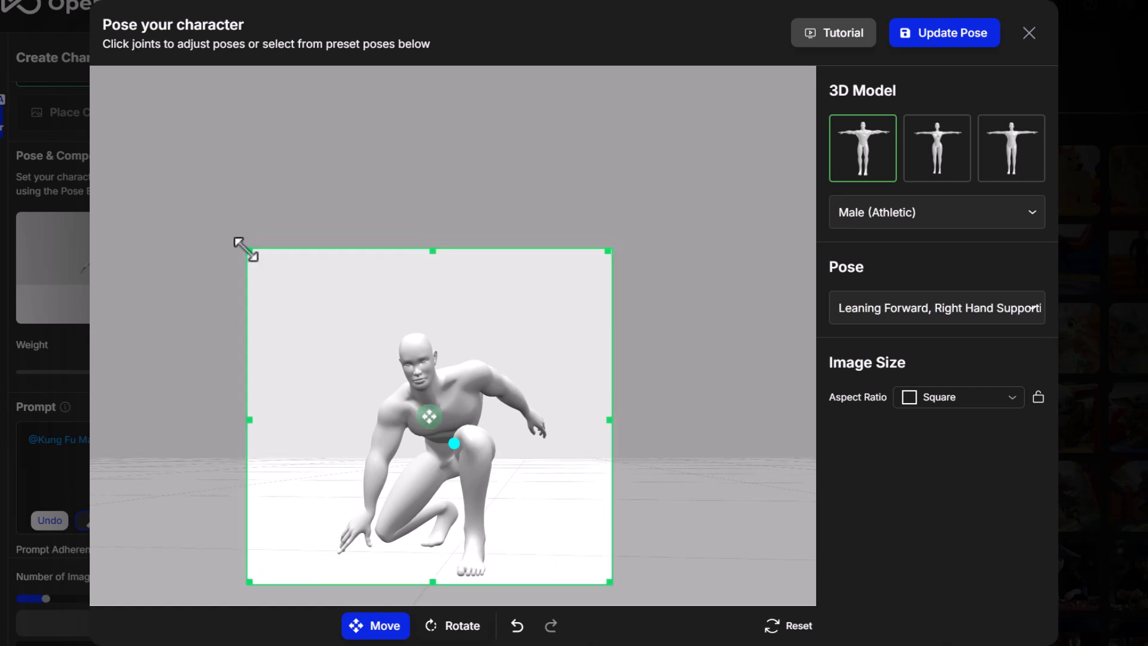
mouse_move(246, 249)
left_mouse_down()
mouse_move(266, 263)
mouse_move(245, 246)
left_mouse_up()
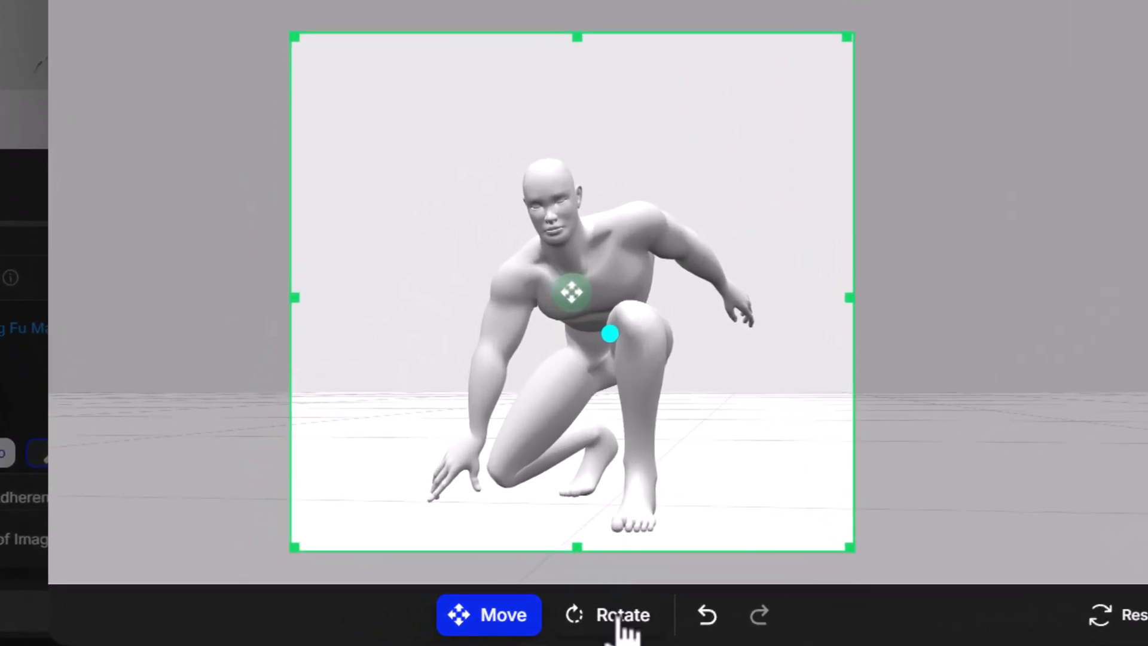
Rotate the figure's left elbow joint around several axes to bend the outstretched forearm inward
left_click(619, 618)
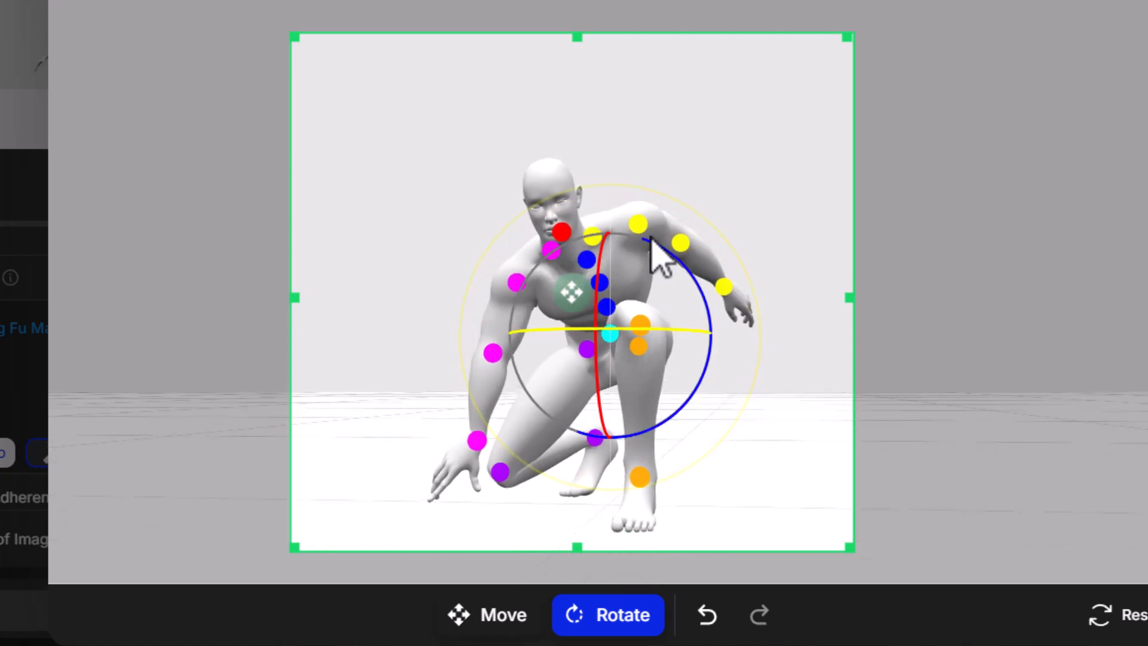
left_click_drag(533, 178, 545, 179)
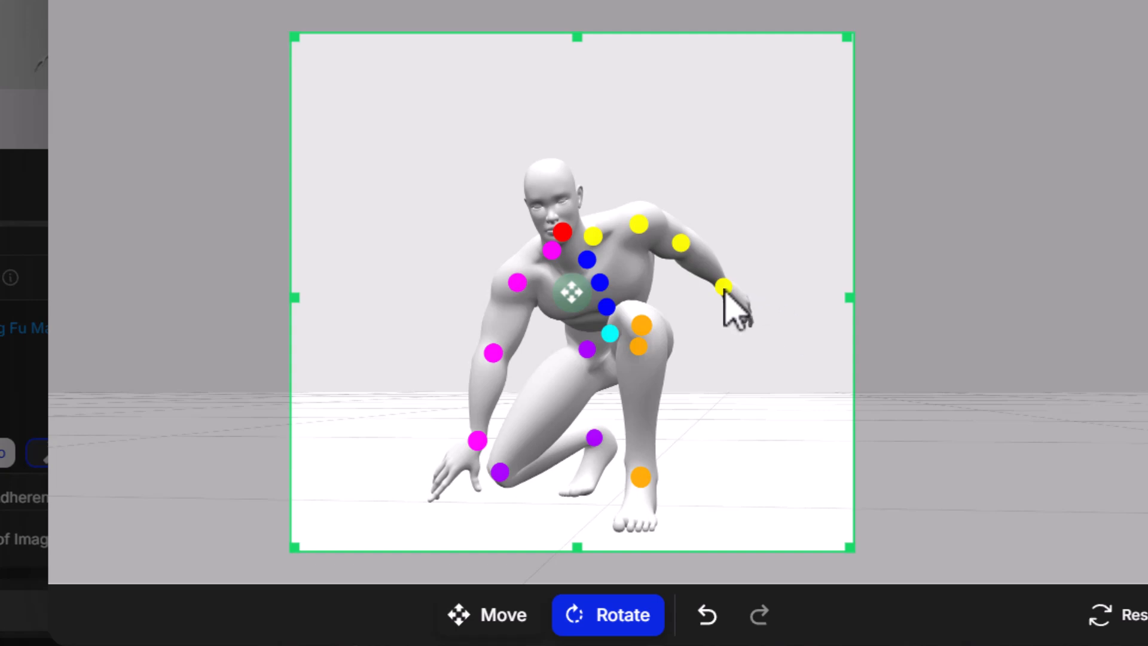
left_click(681, 242)
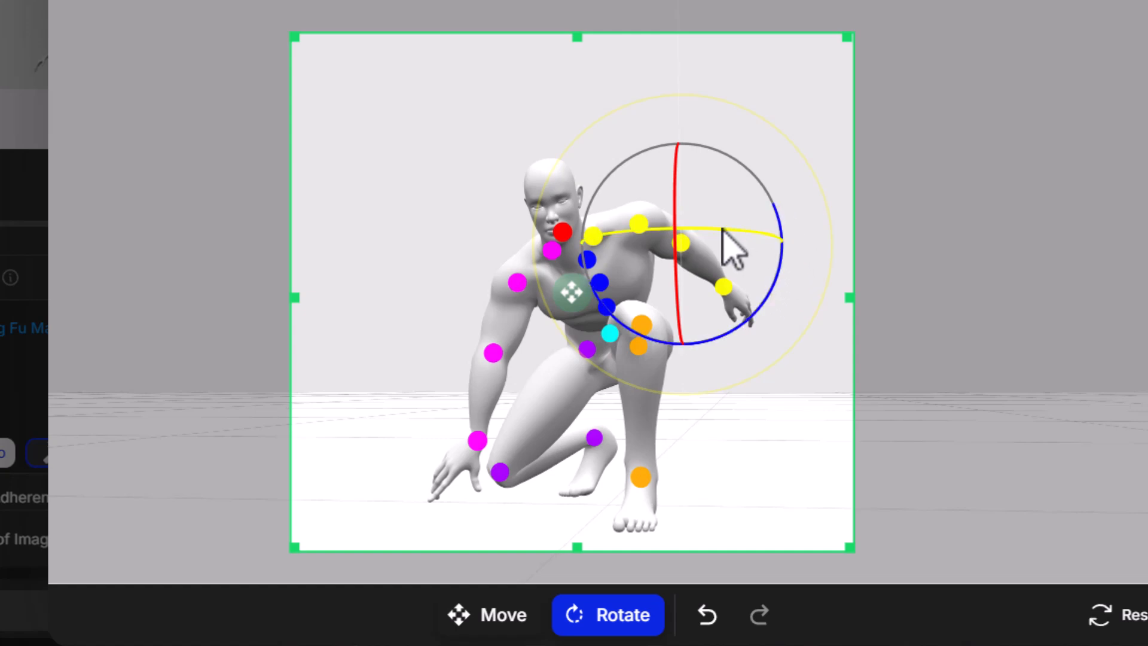
mouse_move(678, 226)
left_mouse_down()
mouse_move(677, 129)
mouse_move(693, 238)
left_mouse_up()
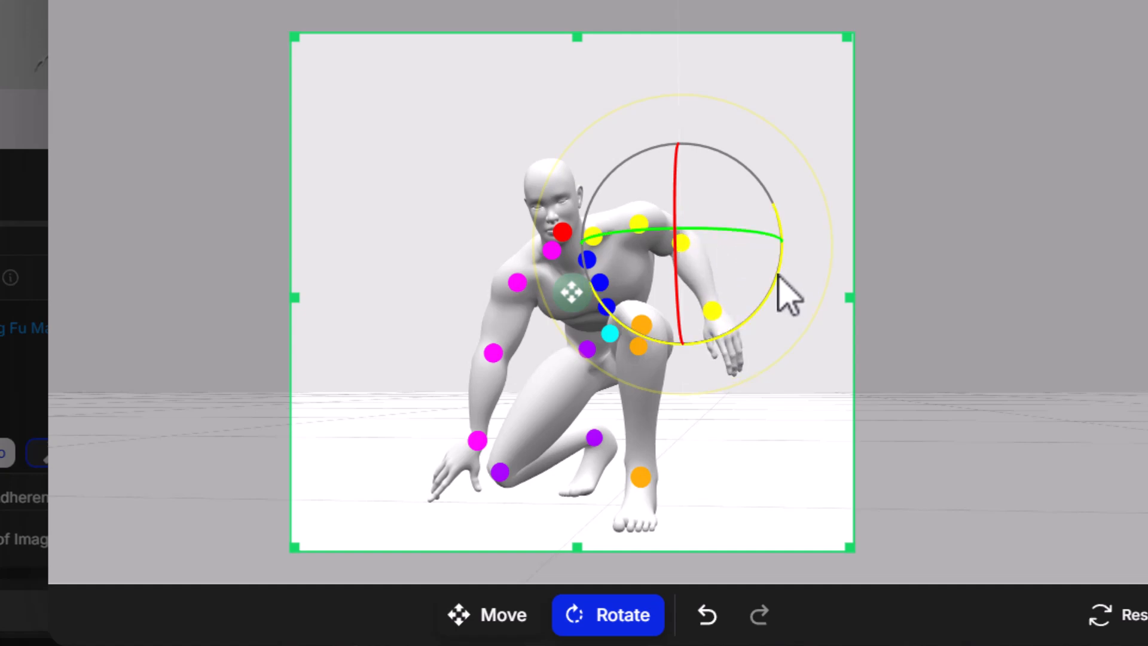
mouse_move(777, 274)
left_mouse_down()
mouse_move(791, 210)
mouse_move(756, 265)
mouse_move(765, 256)
left_mouse_up()
left_click_drag(674, 203, 675, 180)
left_click_drag(789, 289, 754, 320)
left_click_drag(722, 231, 758, 239)
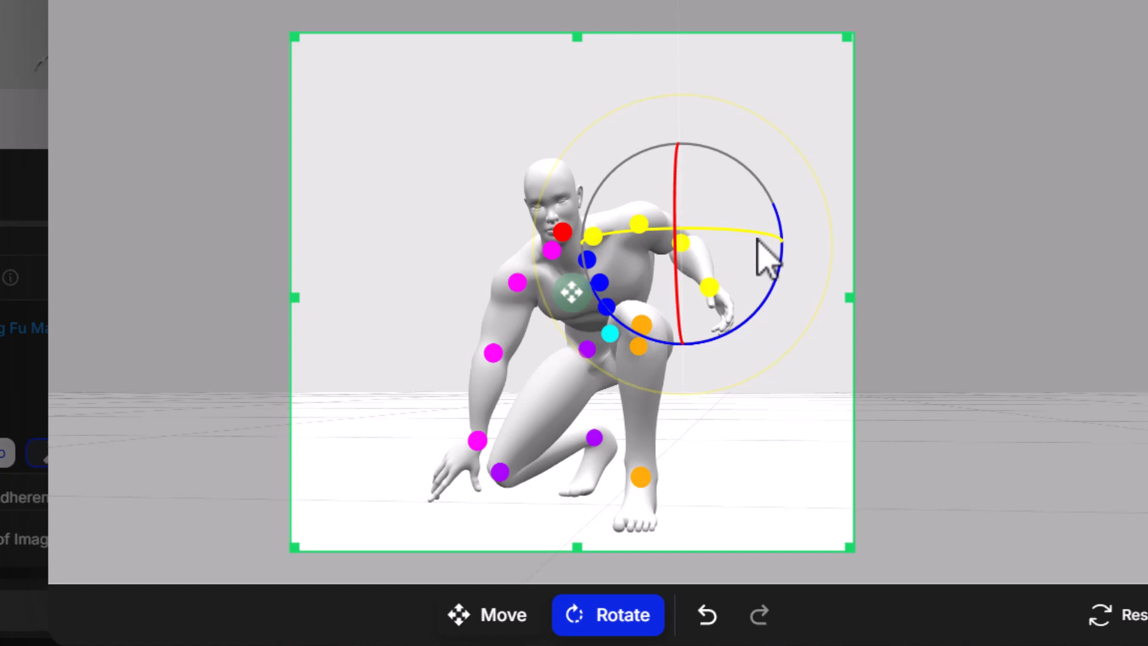
Rotate the figure's left wrist joint so that the hand points downward
left_click(710, 287)
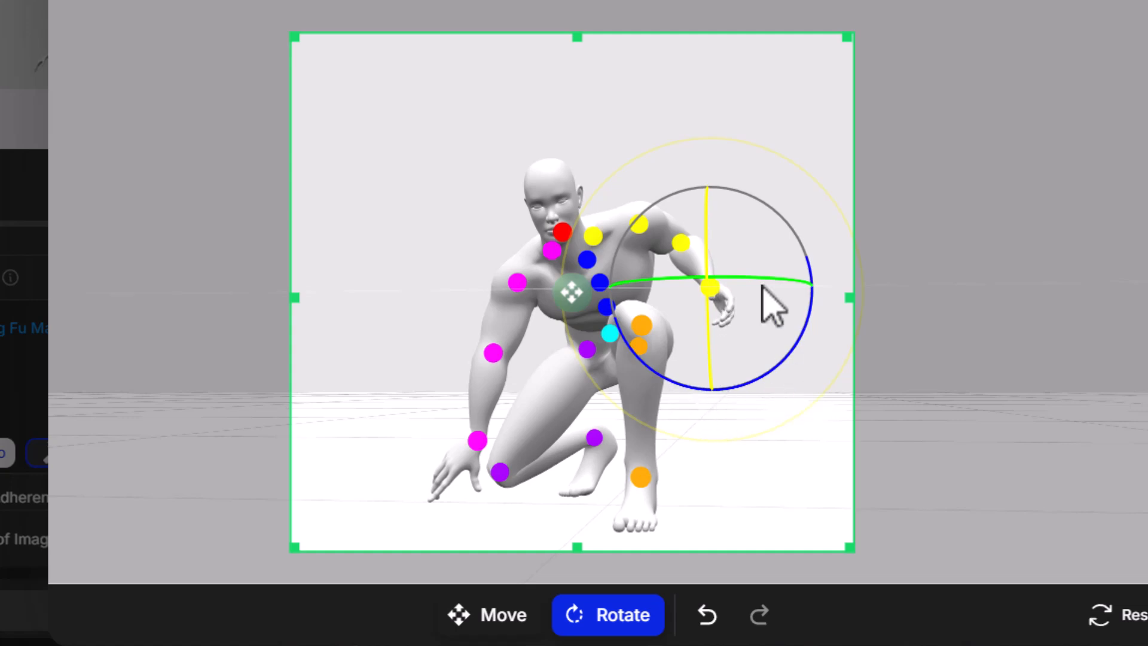
left_click_drag(762, 290, 755, 412)
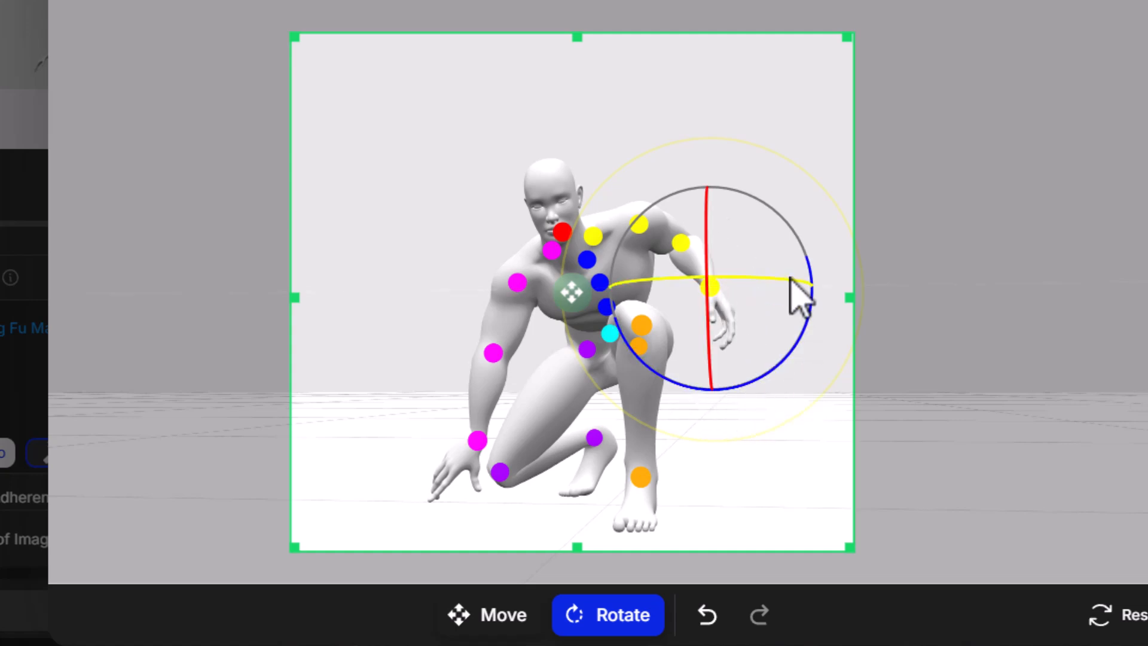
mouse_move(789, 276)
left_mouse_down()
mouse_move(727, 274)
mouse_move(801, 281)
left_mouse_up()
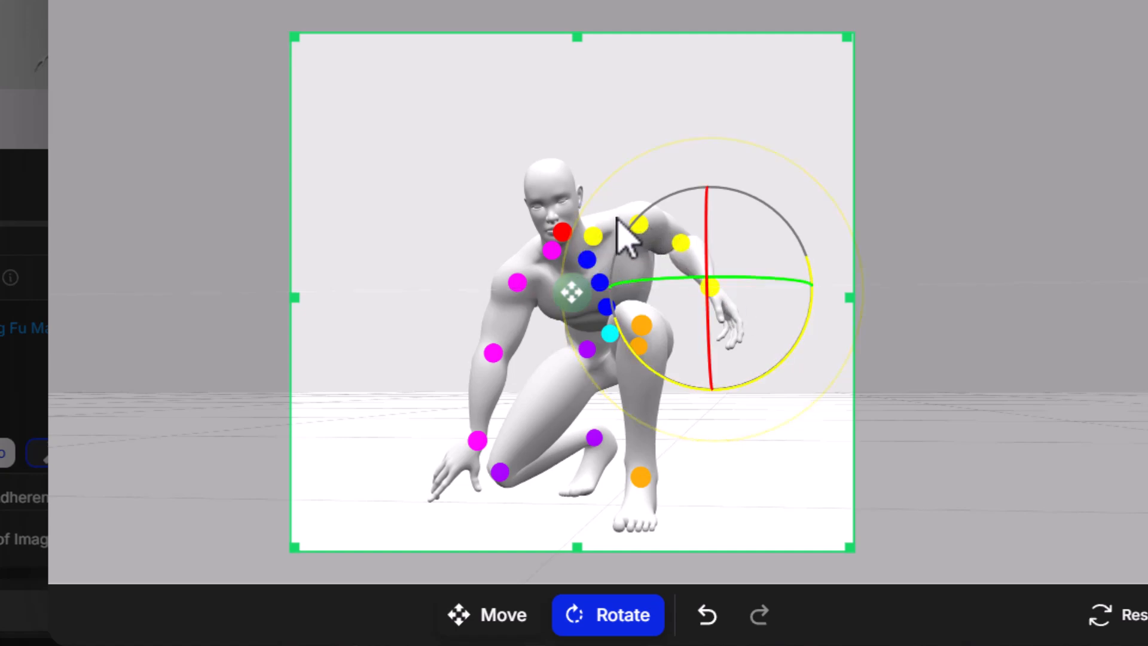
Rotate the figure's left shoulder joint slightly and tilt the head downward at the neck joint
left_click(516, 159)
left_click(639, 225)
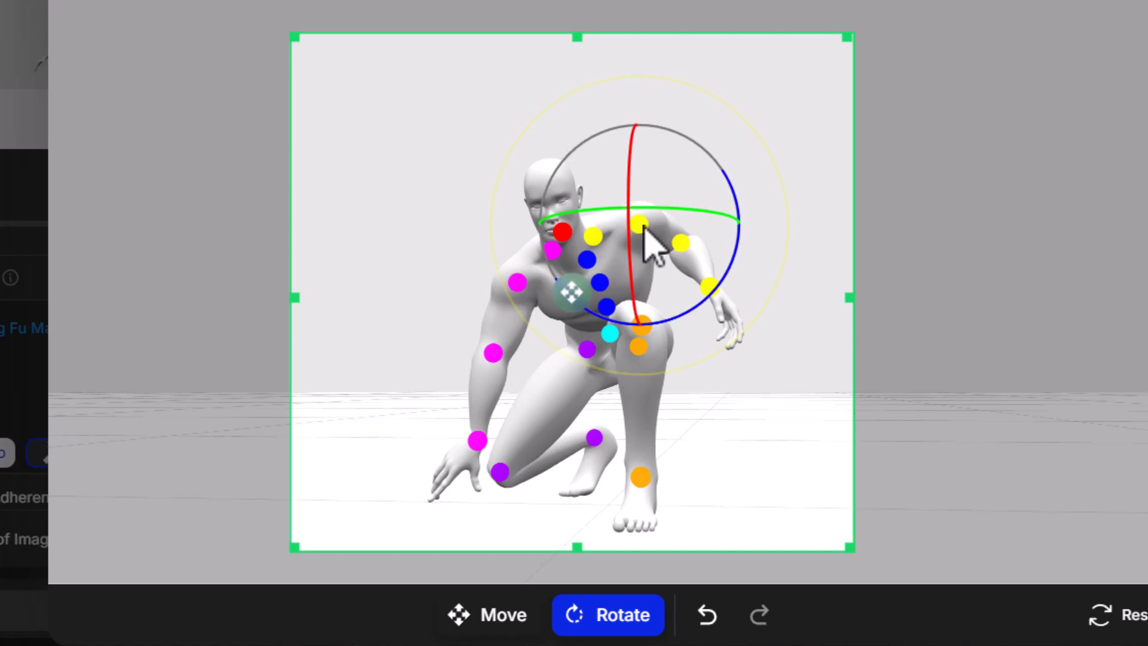
left_click_drag(642, 226, 596, 212)
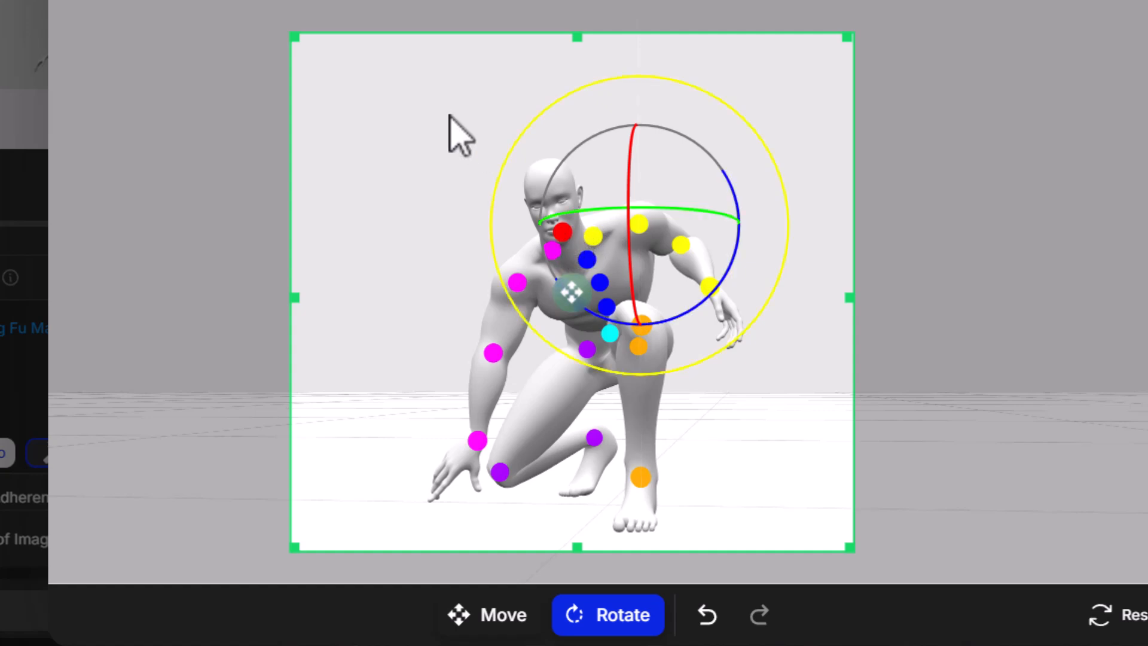
left_click(562, 233)
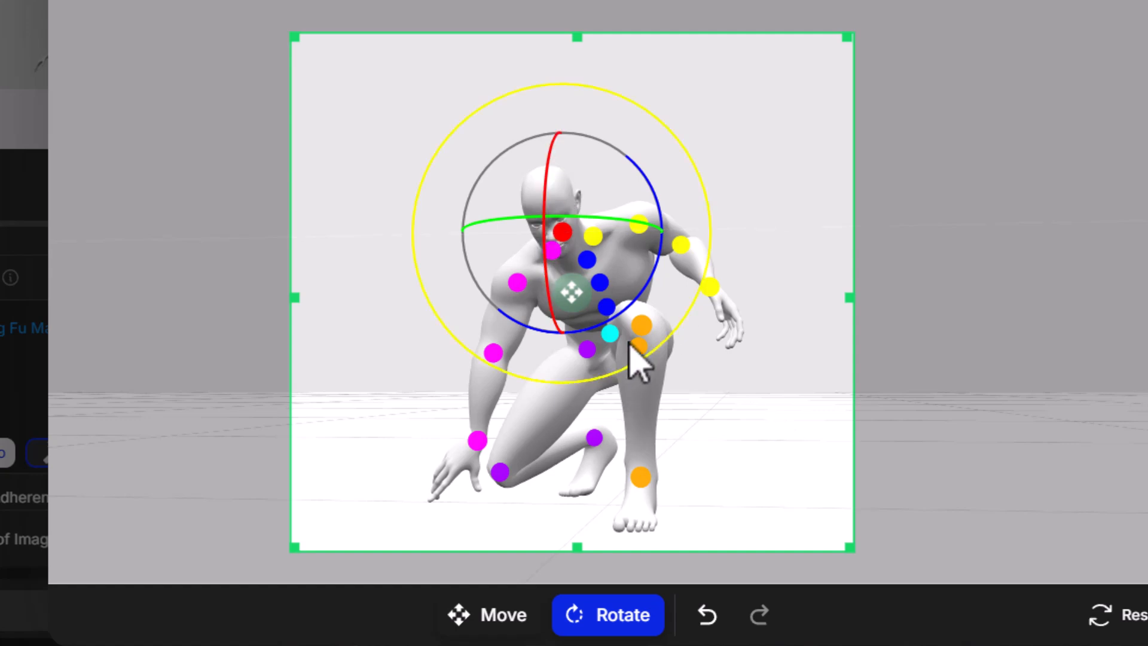
Rotate the figure's right knee joint slightly around two axes to adjust the folded lower leg and foot
left_click(597, 439)
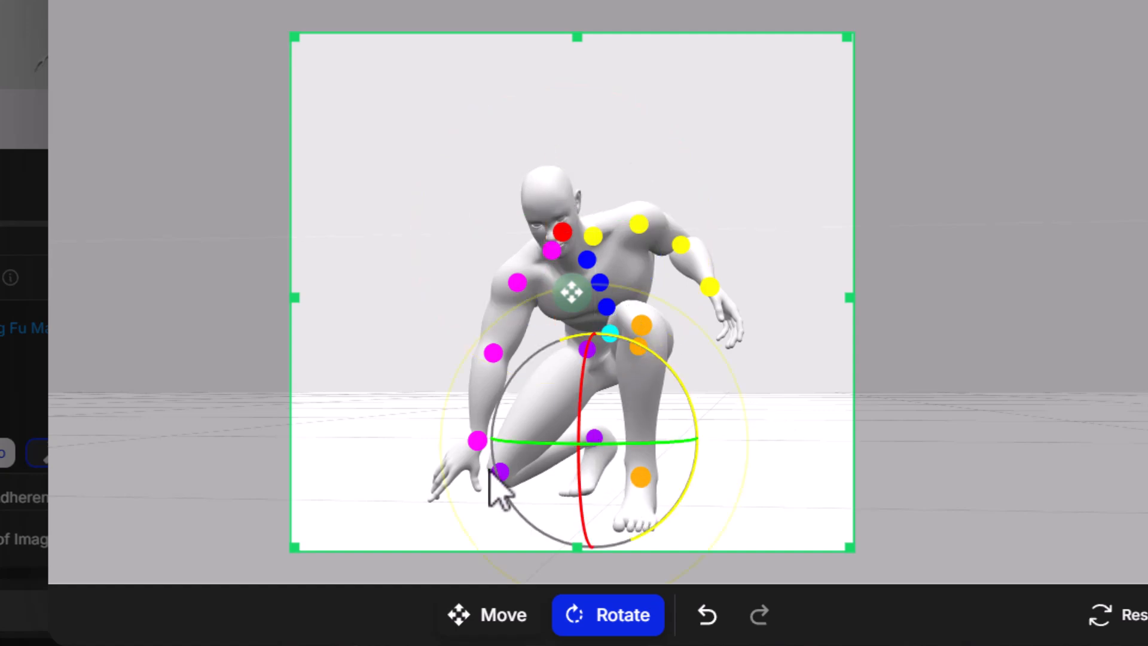
left_click(392, 444)
left_click(502, 477)
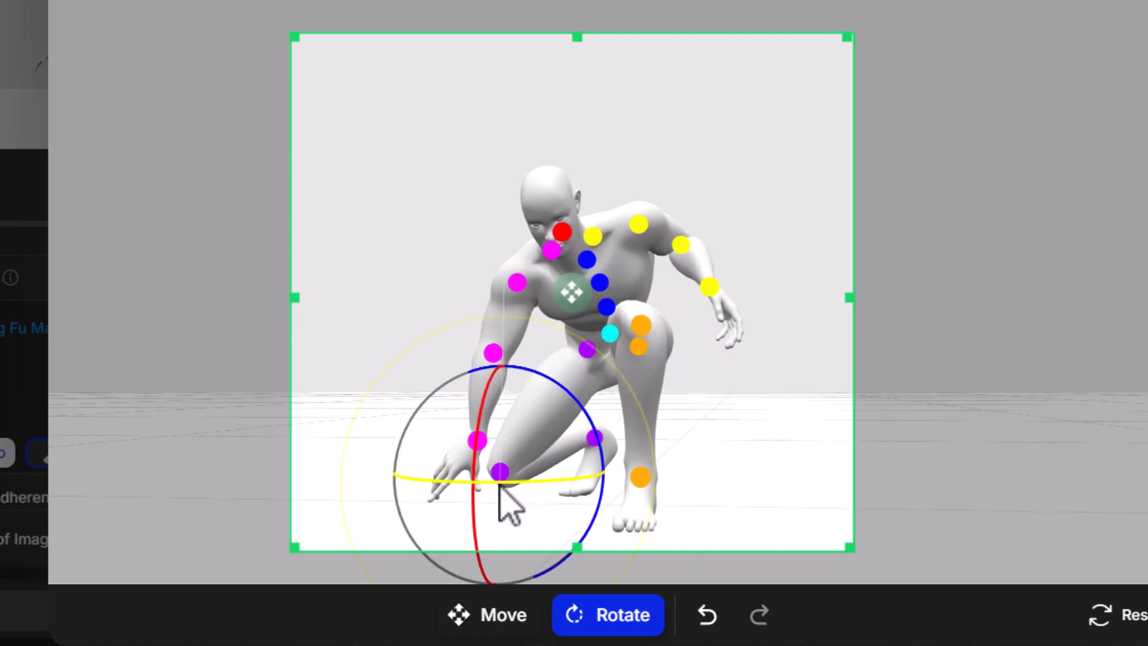
mouse_move(500, 471)
left_mouse_down()
mouse_move(493, 456)
mouse_move(512, 461)
mouse_move(501, 459)
left_mouse_up()
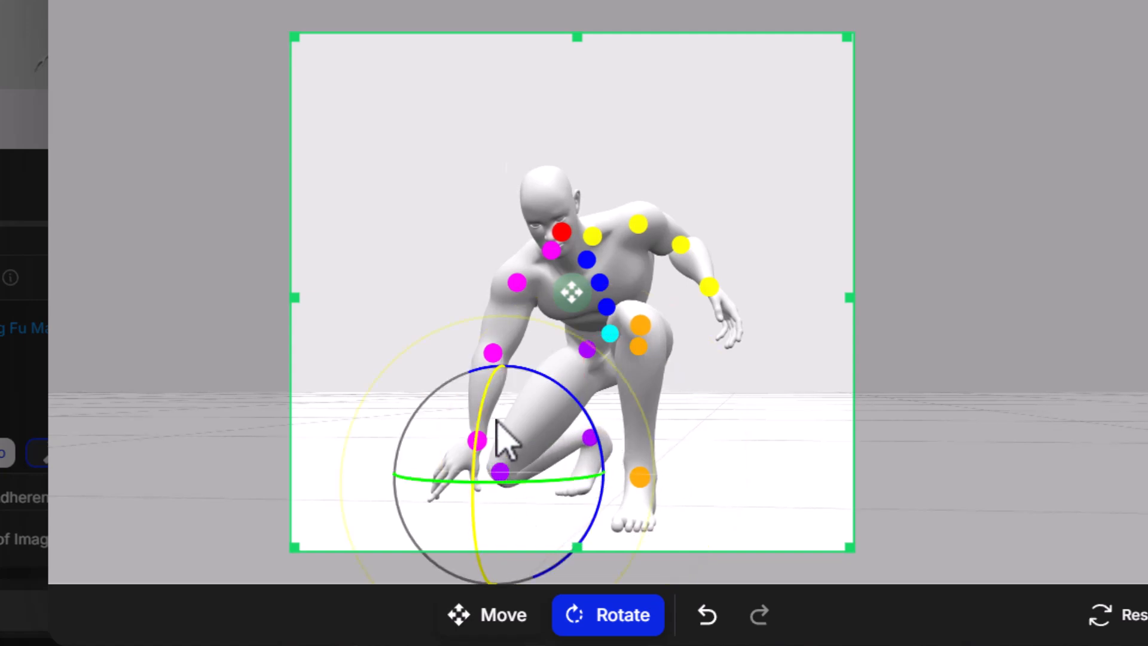
mouse_move(481, 420)
left_mouse_down()
mouse_move(484, 406)
mouse_move(472, 440)
left_mouse_up()
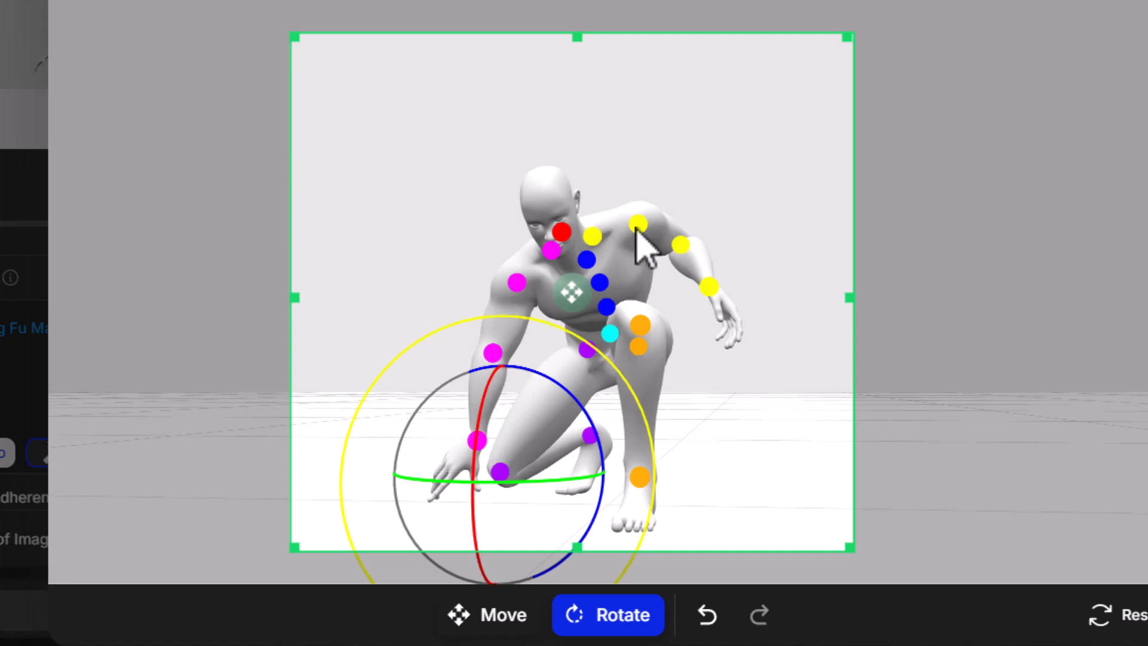
left_click(503, 381)
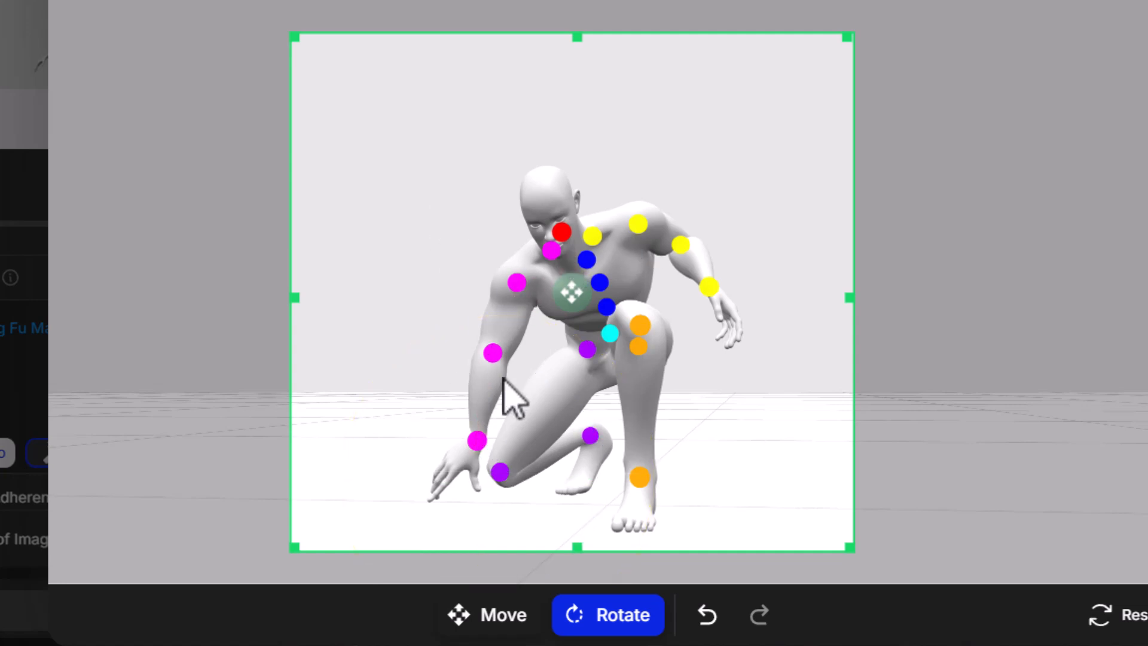
Rotate the figure's right wrist joint so that the supporting hand points down toward the ground
left_click(478, 441)
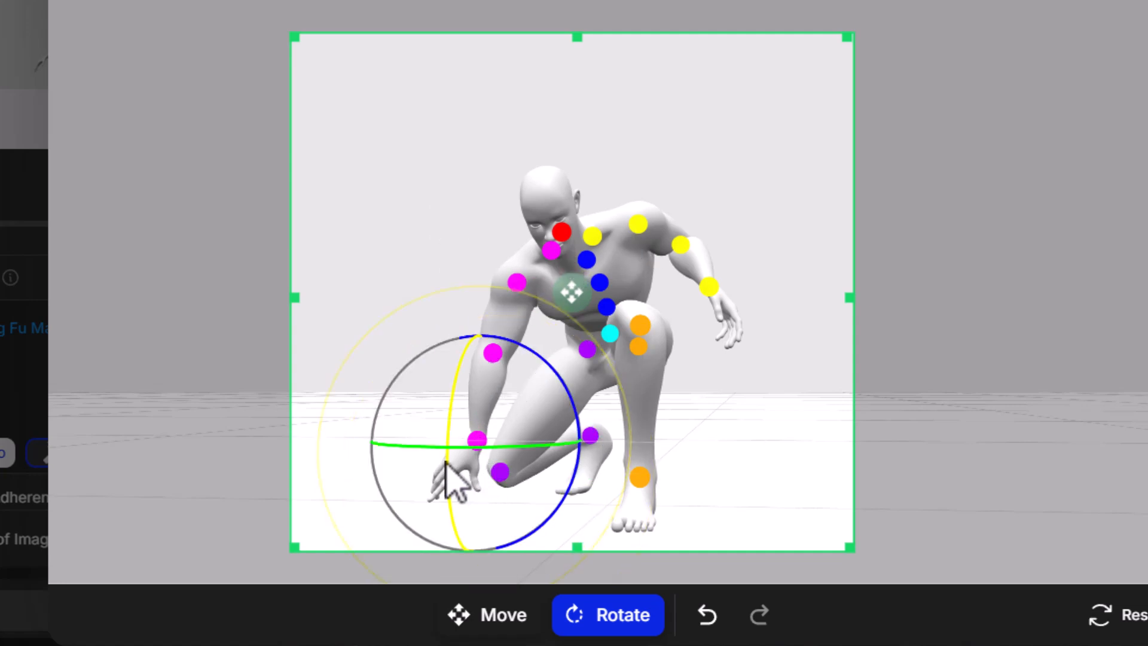
left_click_drag(521, 532, 595, 486)
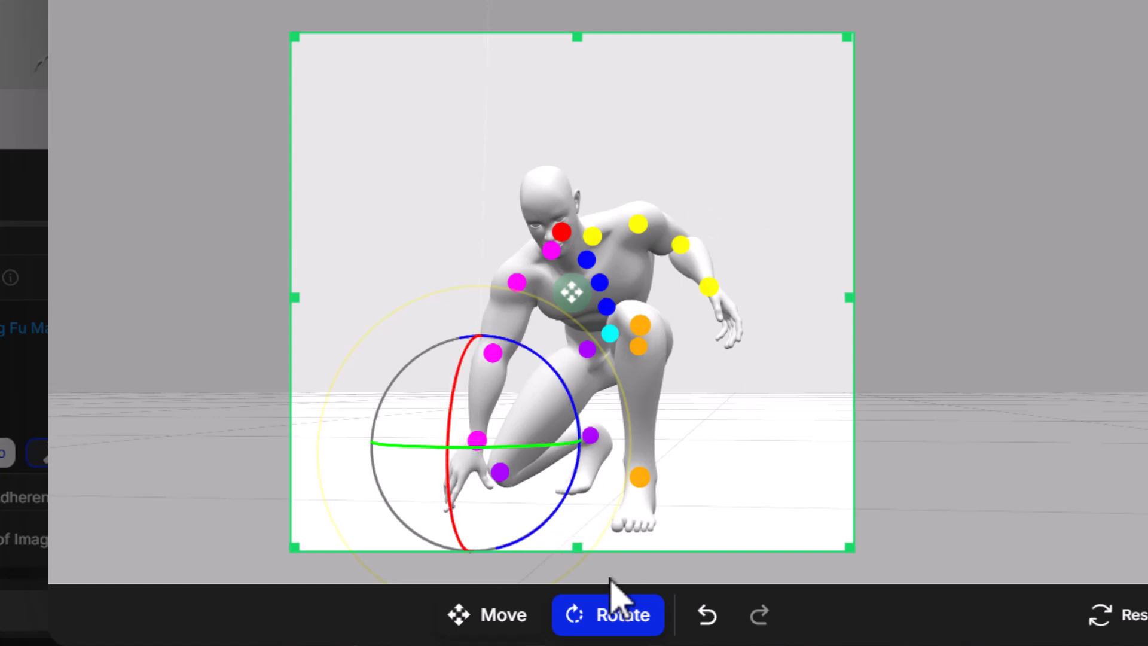
left_click(556, 232)
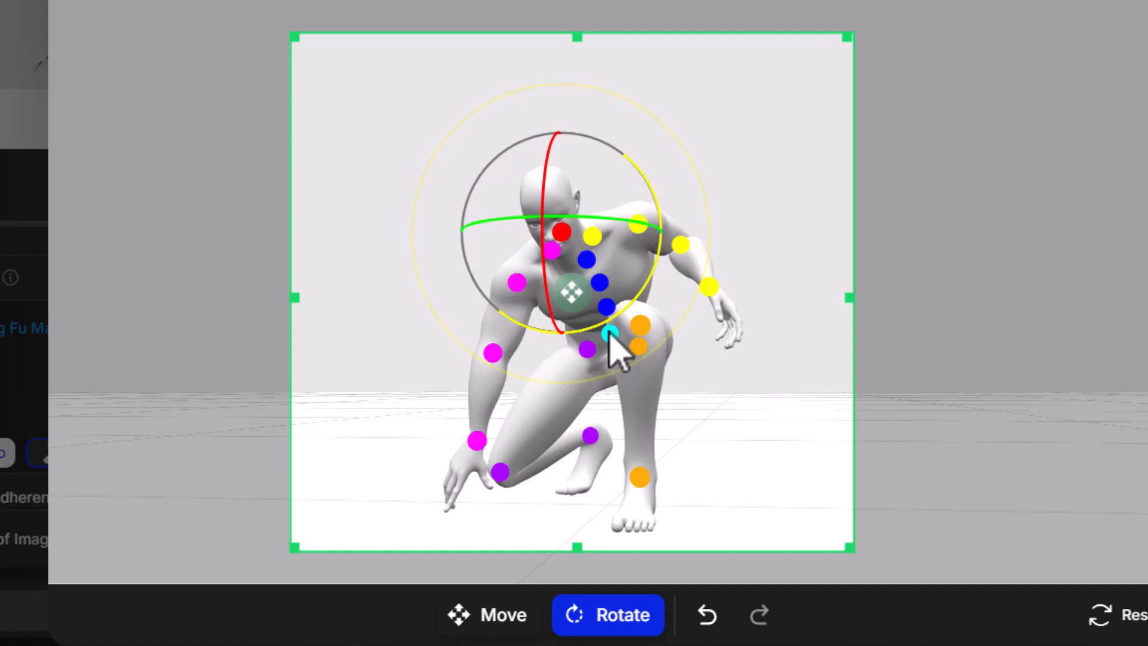
left_click(600, 281)
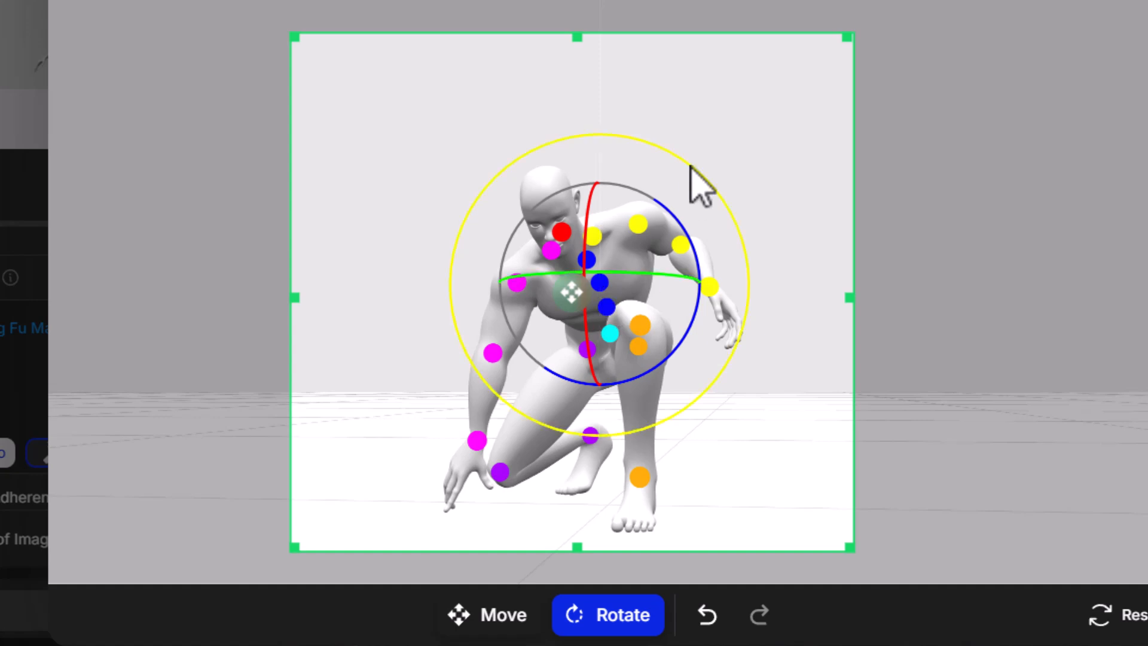
left_click(808, 335)
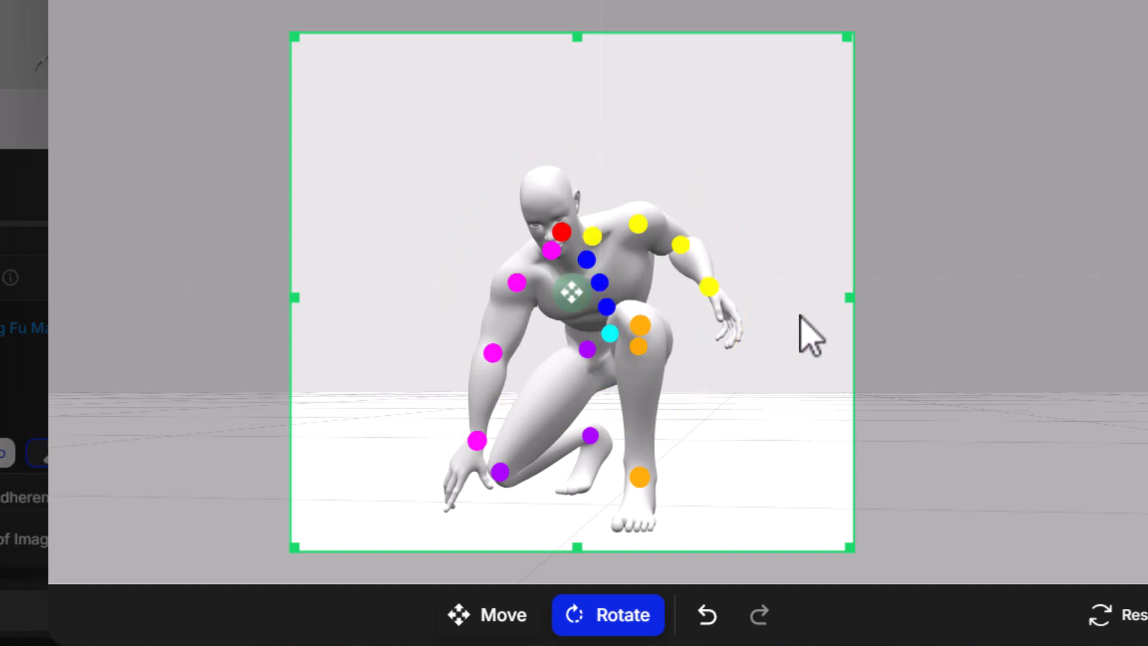
Rotate the whole crouching figure at the pelvis joint so that its body faces more toward the viewer
left_click(610, 335)
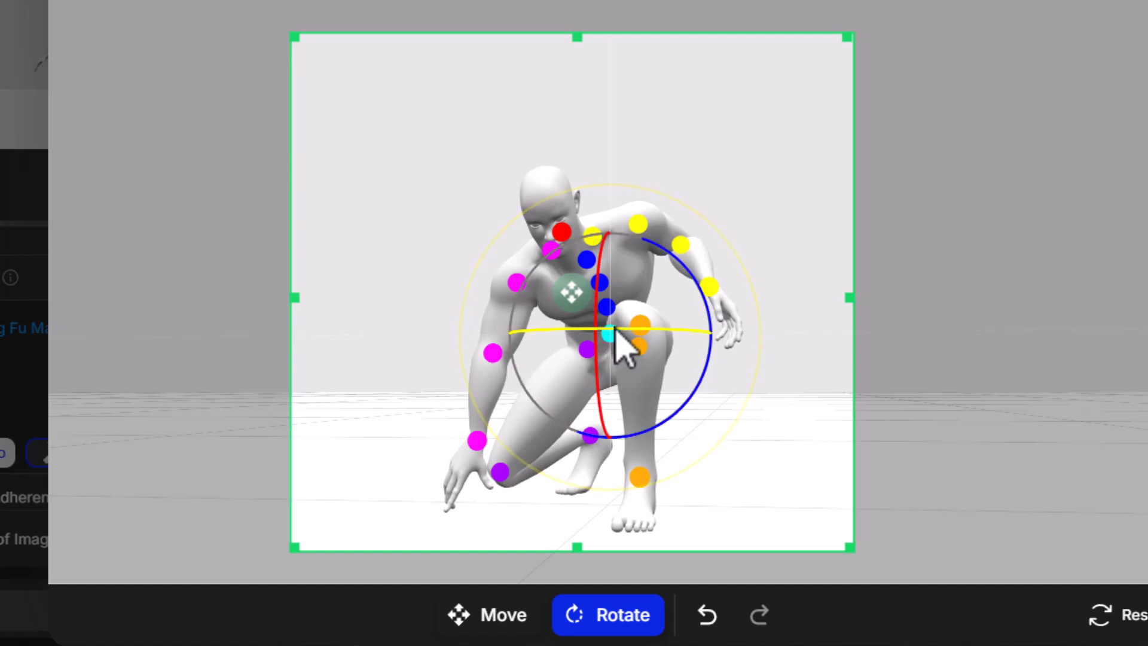
left_click_drag(615, 328, 656, 328)
left_click_drag(616, 328, 622, 328)
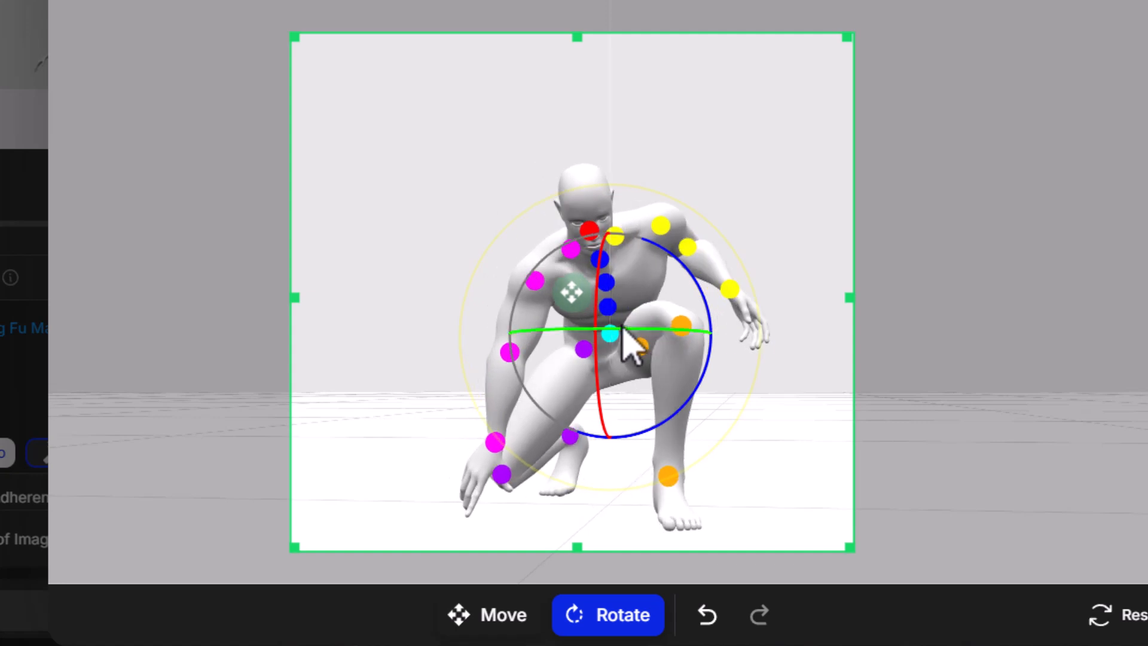
left_click(455, 232)
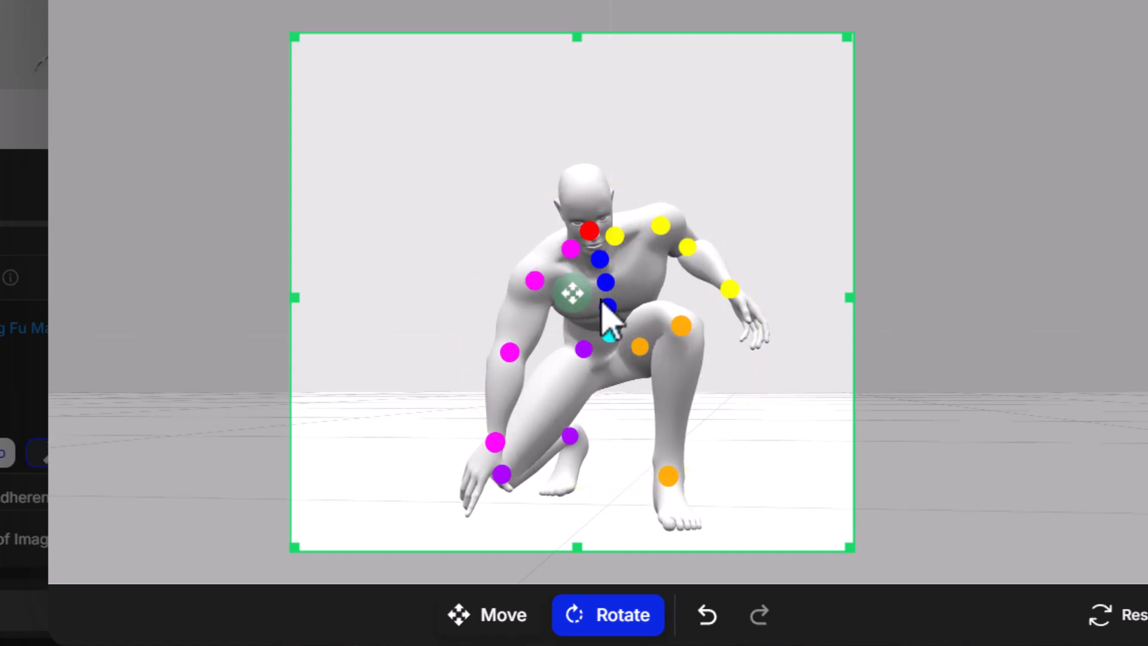
Rotate the figure's lower spine joint to tilt the torso slightly and twist it toward the supporting right arm
left_click(608, 307)
mouse_move(715, 351)
left_mouse_down()
mouse_move(711, 317)
mouse_move(725, 358)
left_mouse_up()
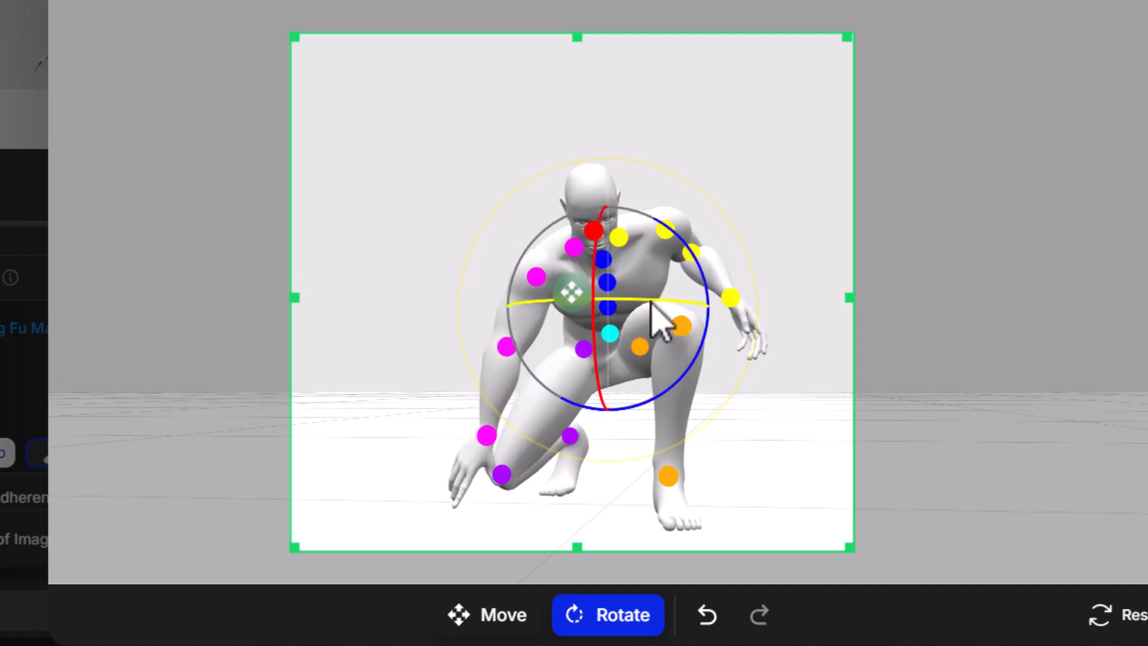
left_click_drag(652, 302, 628, 302)
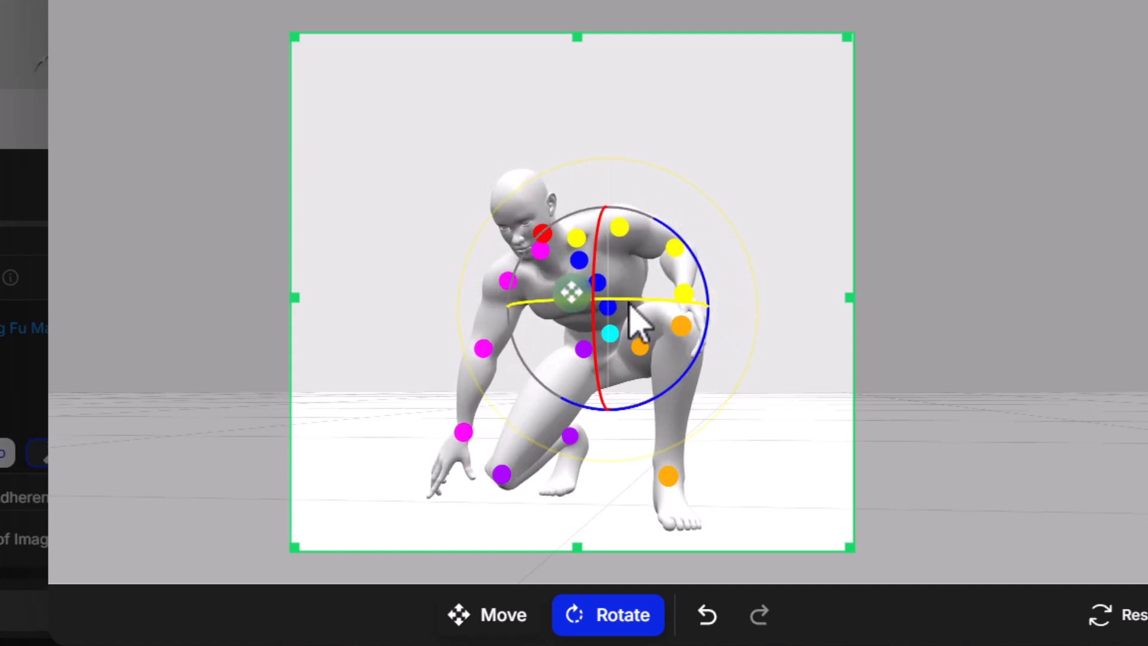
Shrink the square frame from its upper-left corner to fit the crouching figure more tightly, and update the pose
left_click(508, 614)
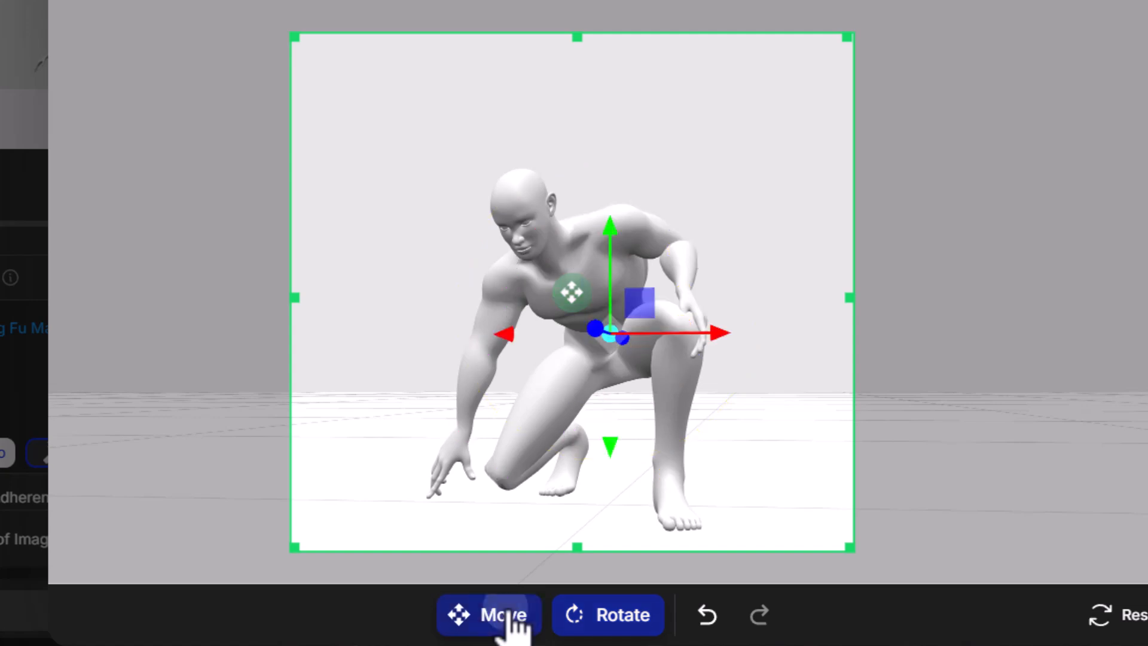
left_click_drag(461, 475, 510, 481)
left_click(664, 266)
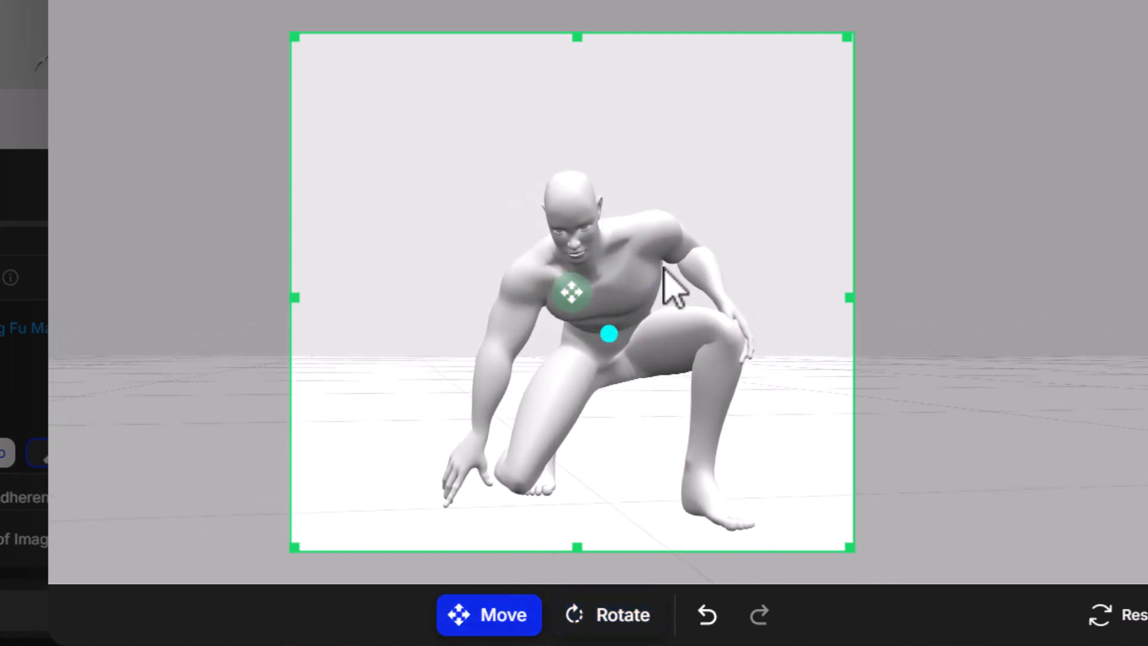
left_click_drag(585, 368, 557, 343)
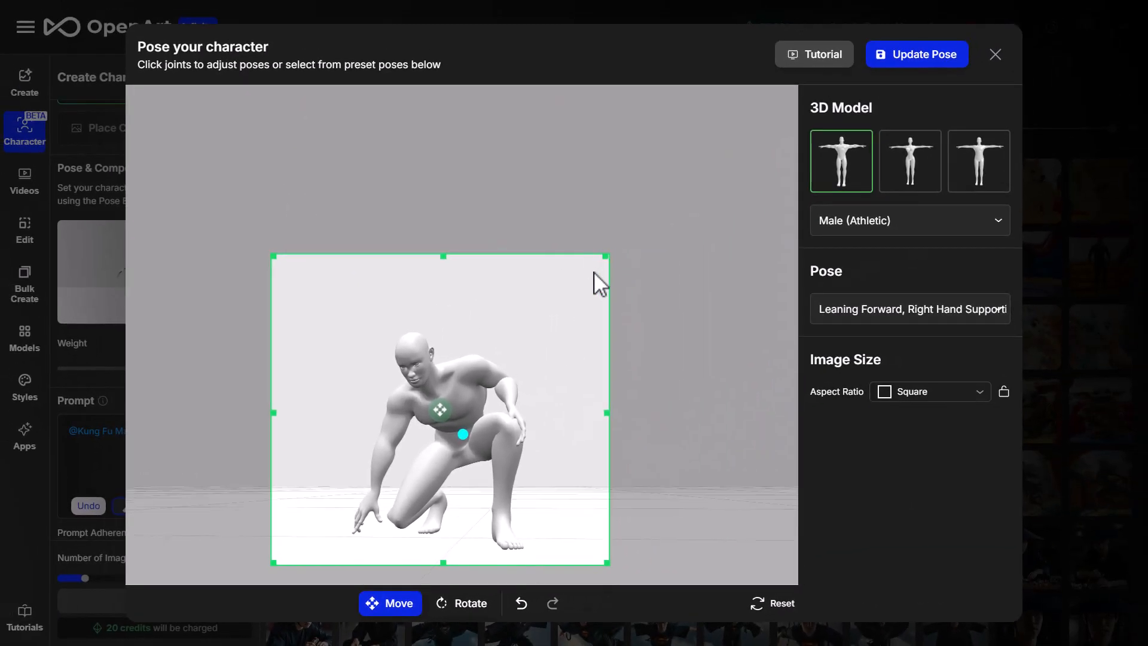
left_click_drag(594, 272, 570, 271)
left_click_drag(433, 376, 441, 364)
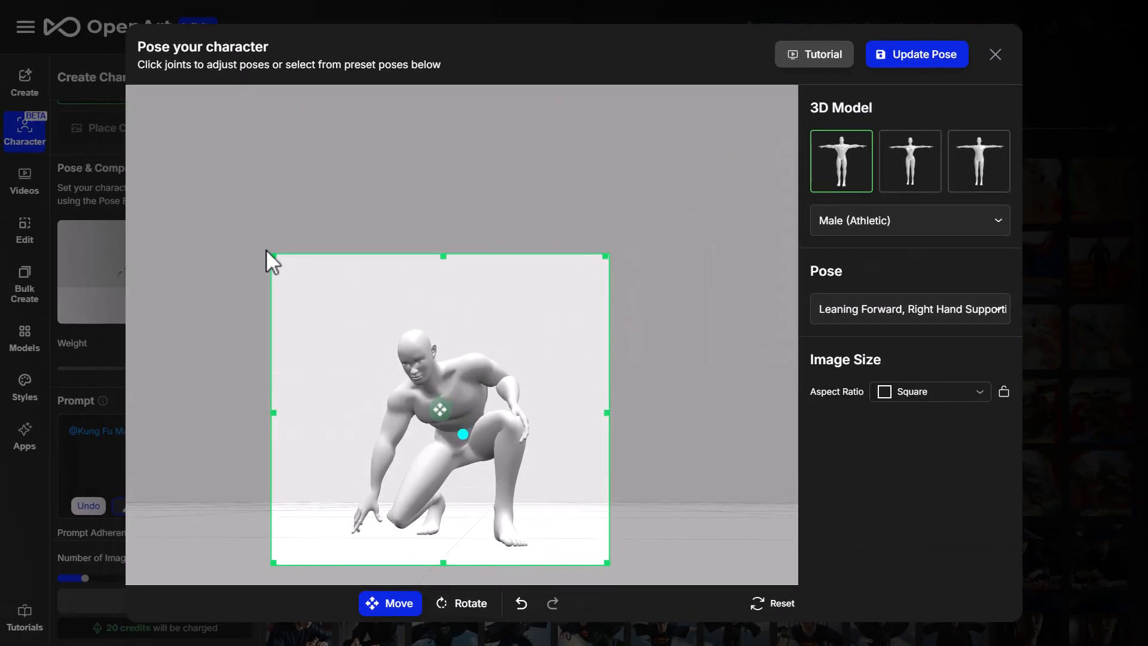
left_click_drag(272, 255, 306, 288)
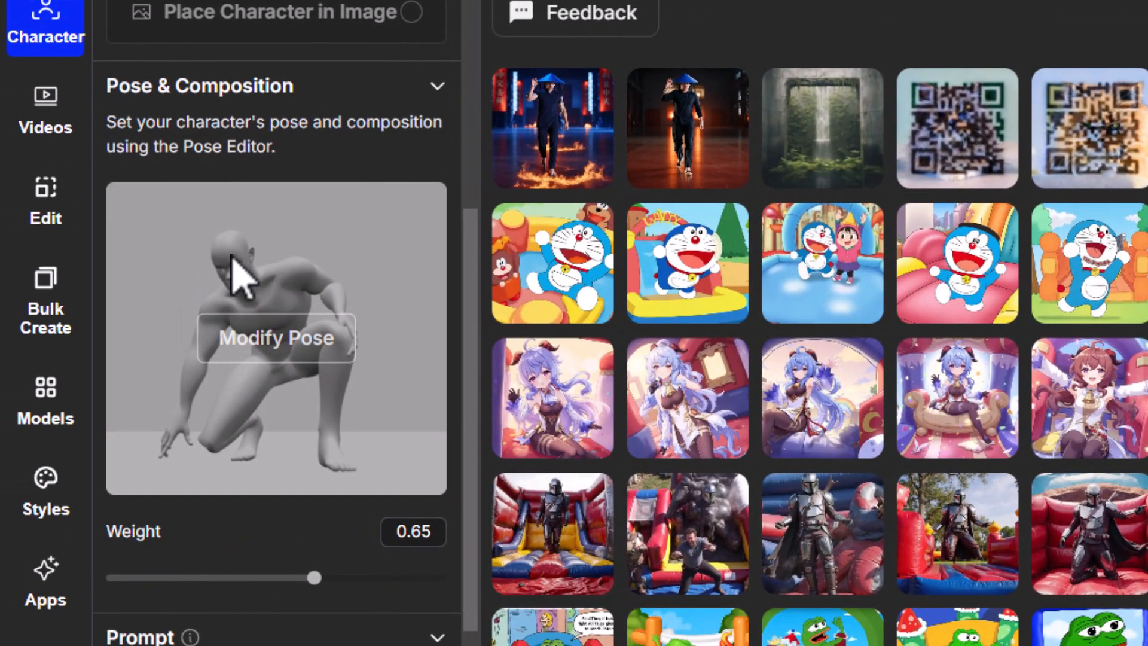
left_click_drag(315, 578, 303, 578)
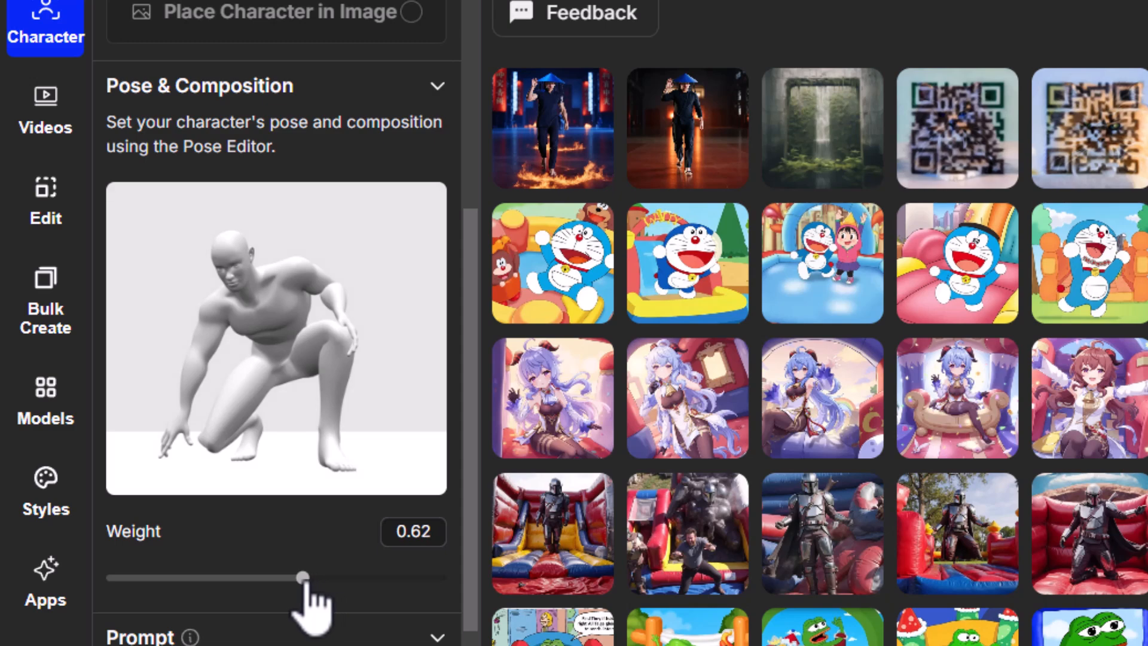
scroll(311, 456, "down", 3)
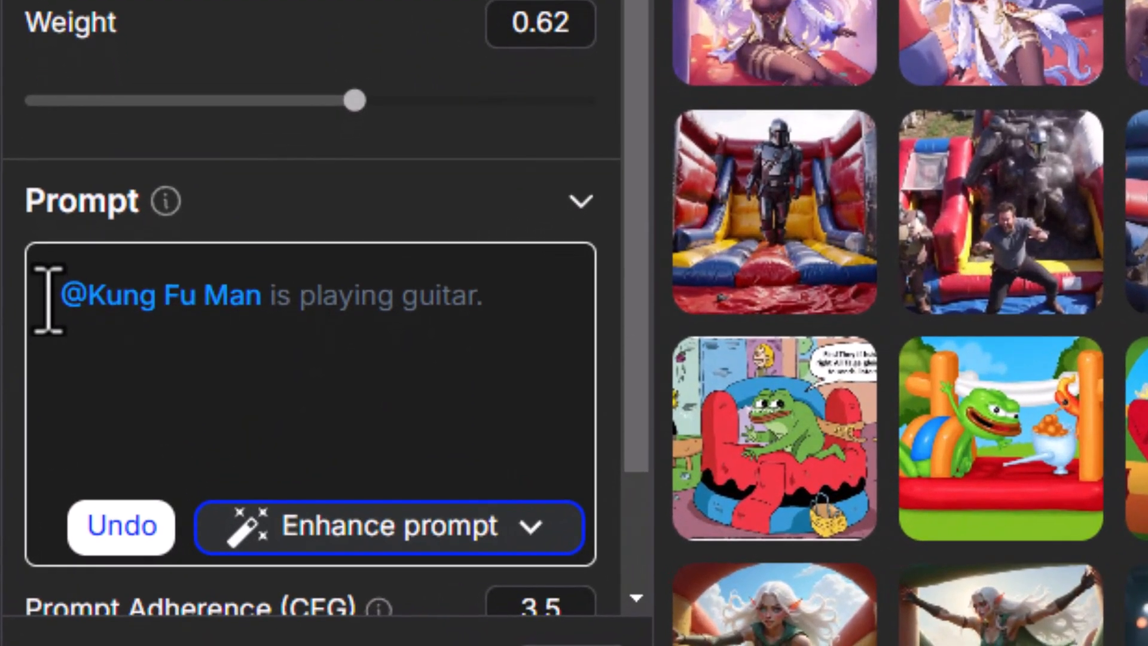
left_click(119, 469)
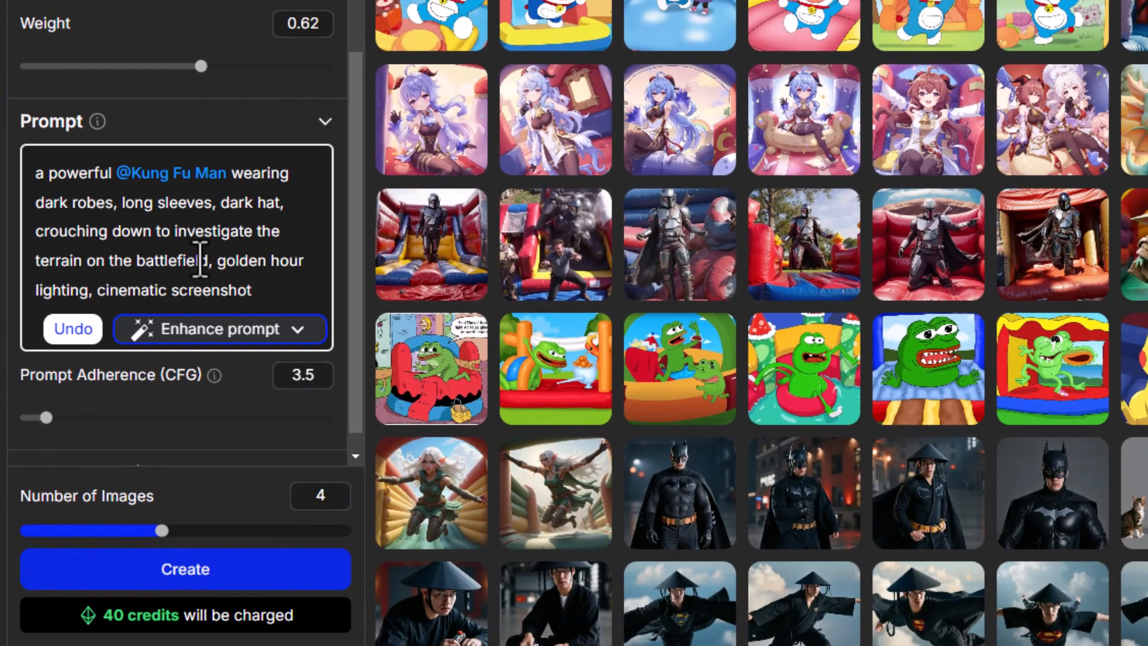
Set Prompt Adherence (CFG) to 4 and generate four images of the crouching character
left_click_drag(46, 417, 54, 417)
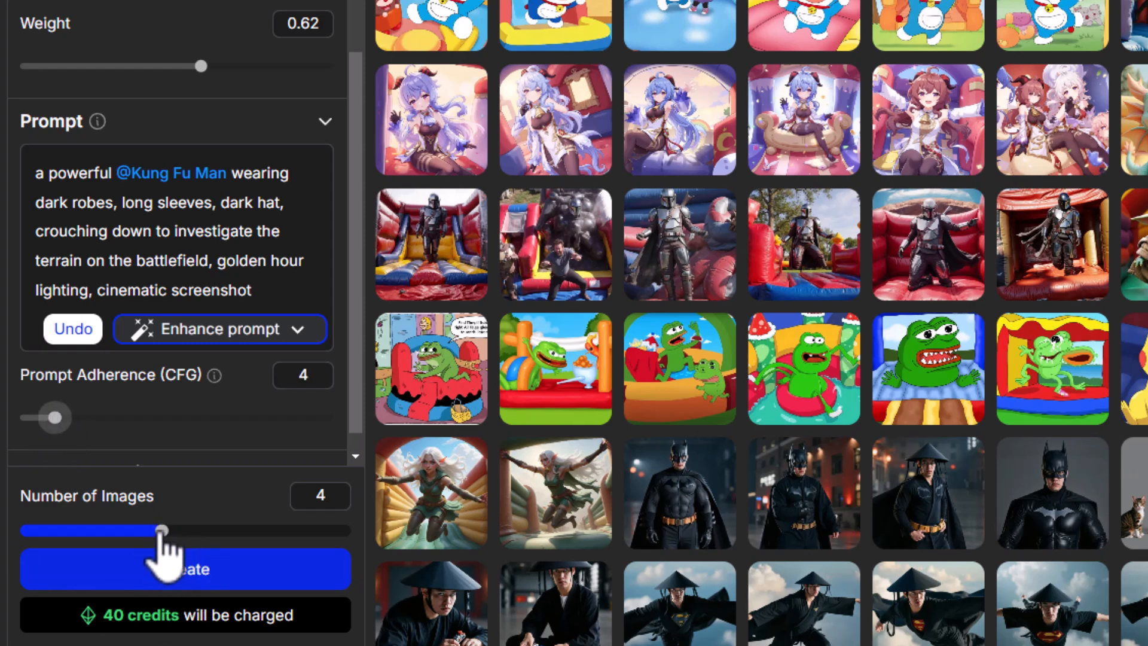
left_click(174, 582)
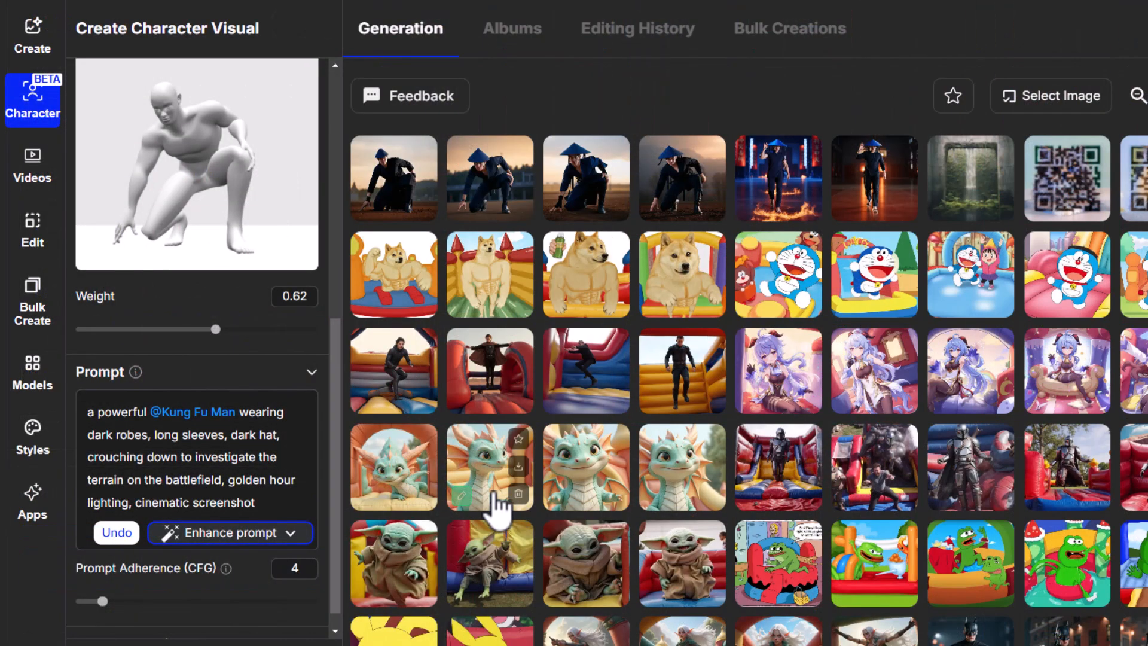
left_click(661, 185)
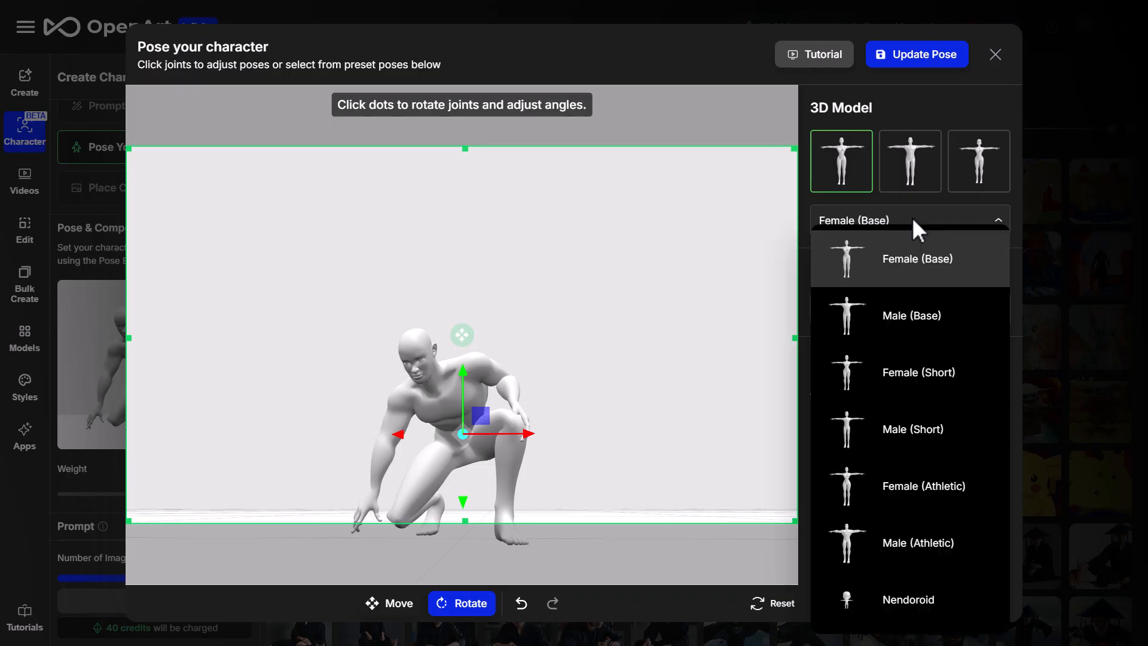
Load the Female (Base) 3D model in the pose editor and apply the Walking Forward preset pose
left_click(912, 221)
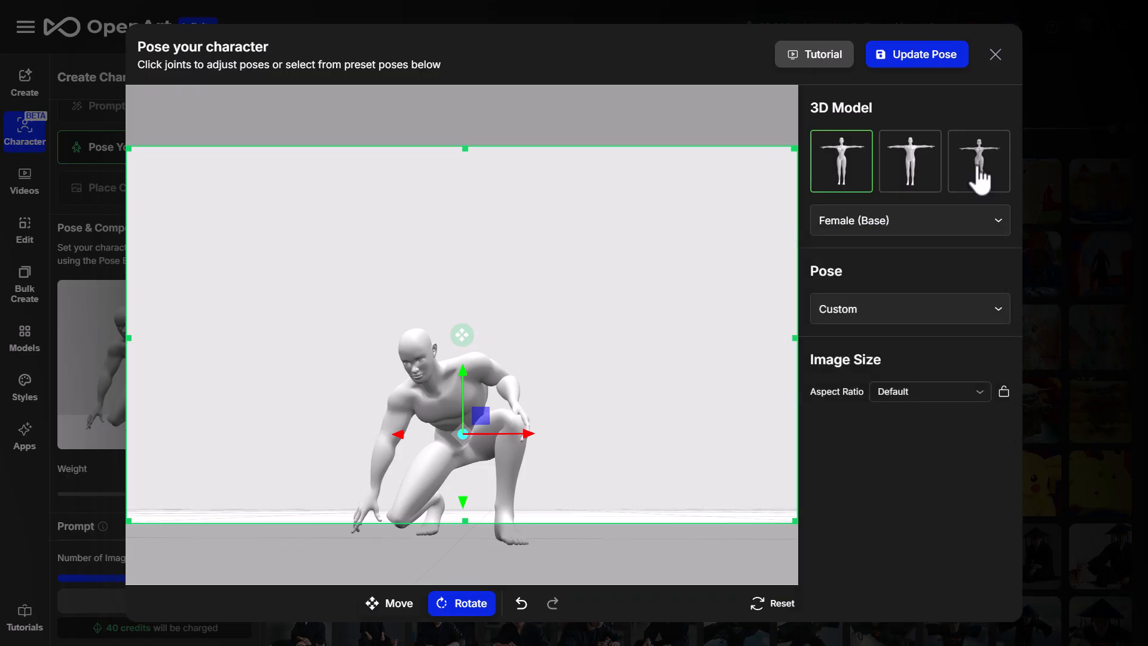
left_click(910, 305)
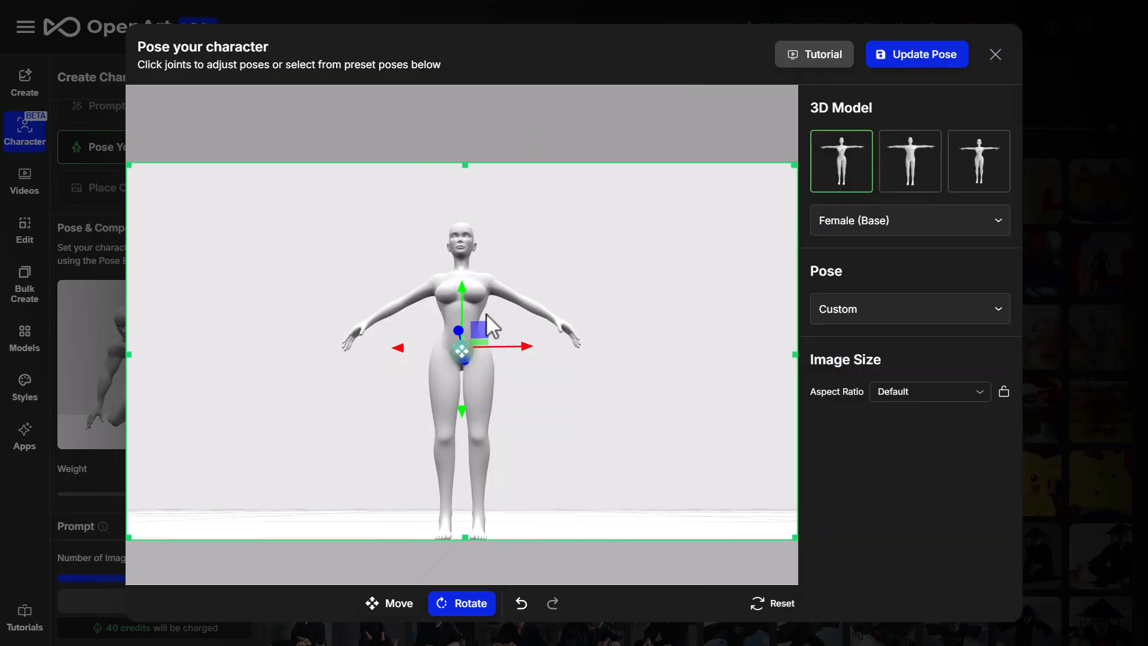
left_click(940, 307)
scroll(940, 312, "down", 4)
scroll(940, 312, "down", 15)
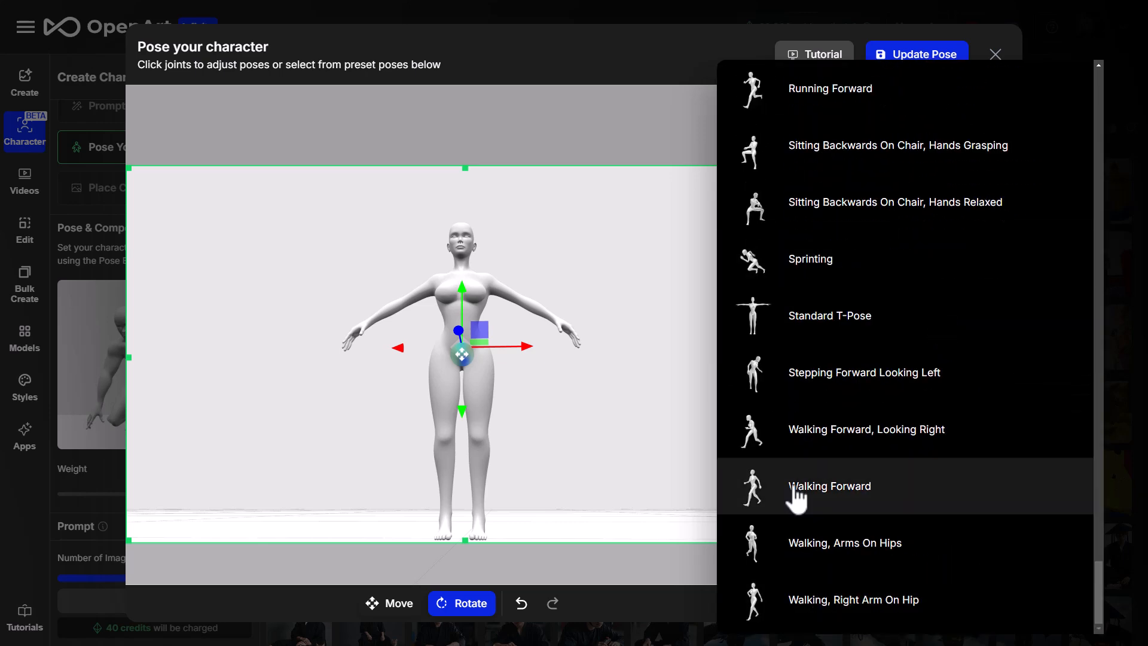
left_click(794, 489)
left_click(413, 328)
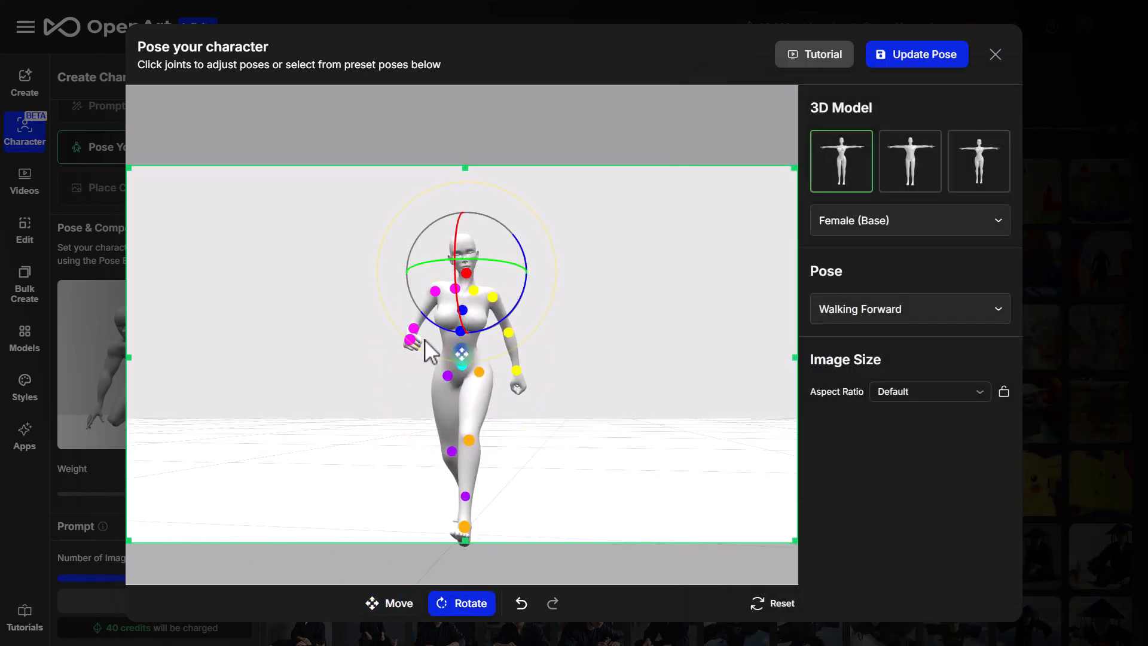
Rotate the walking figure's head at the neck joint so that the face turns toward the viewer
left_click(390, 604)
left_click_drag(509, 428, 447, 475)
left_click(461, 603)
left_click(475, 274)
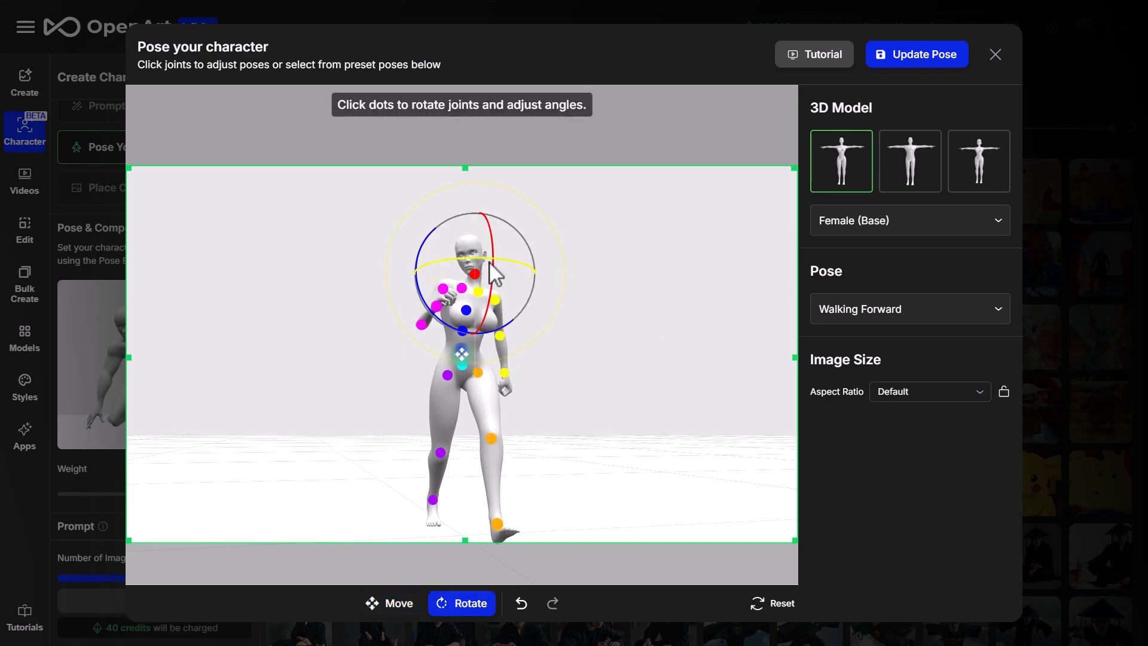
left_click_drag(490, 265, 465, 267)
left_click(550, 351)
Shrink the image frame from its upper and right edges around the walking figure and update the pose
left_click_drag(465, 168, 465, 209)
left_click_drag(794, 375, 707, 375)
left_click_drag(417, 374, 423, 384)
left_click(389, 604)
mouse_move(412, 526)
left_mouse_down()
mouse_move(410, 501)
mouse_move(412, 517)
left_mouse_up()
left_click(942, 60)
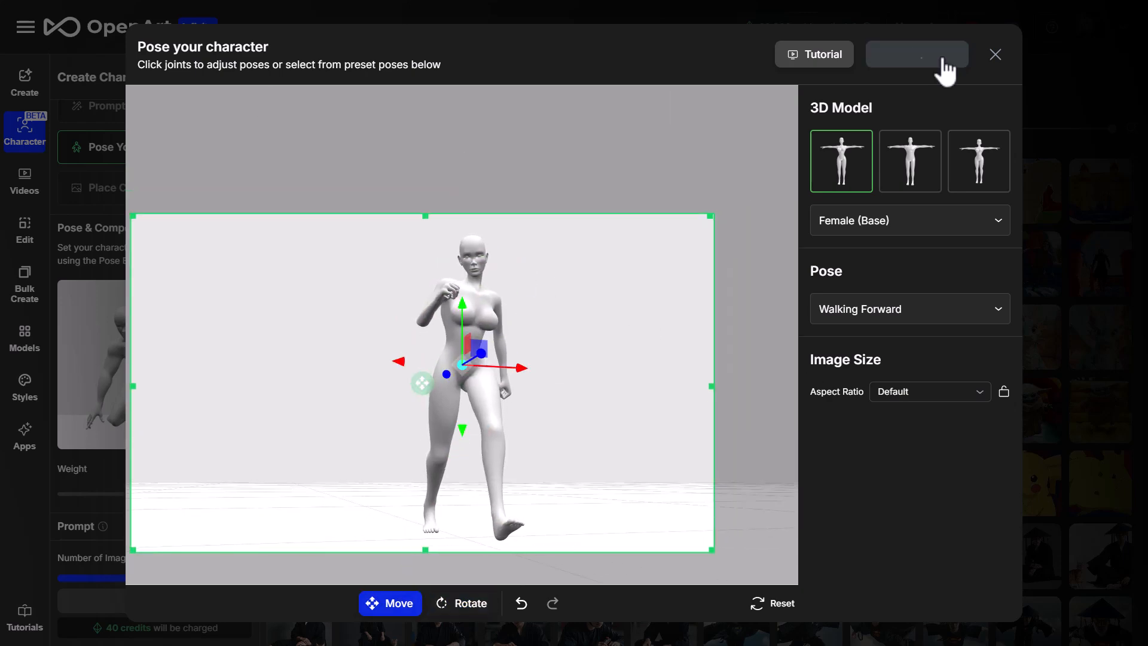
scroll(151, 132, "down", 3)
left_click(191, 381)
type("A")
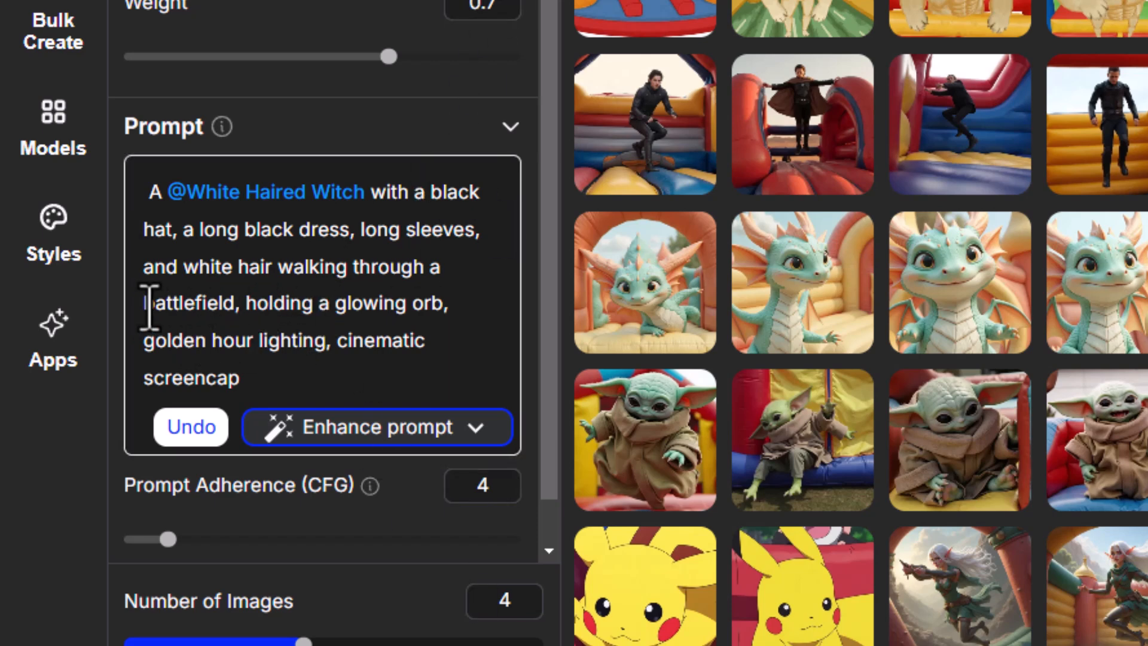
left_click_drag(239, 311, 356, 383)
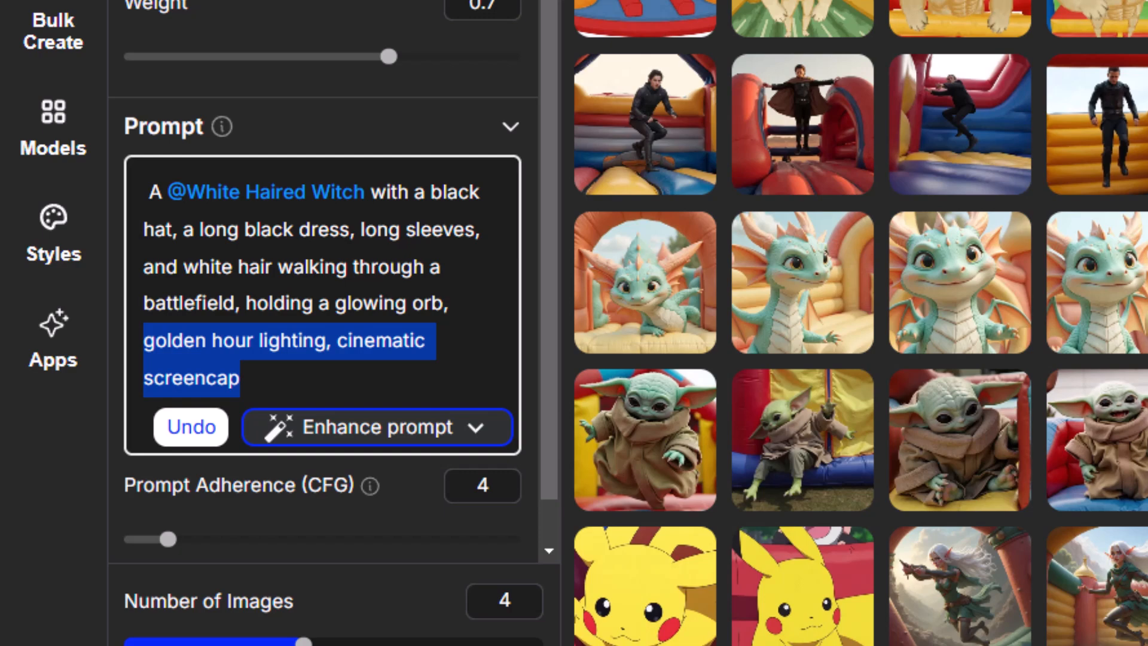
scroll(233, 479, "down", 3)
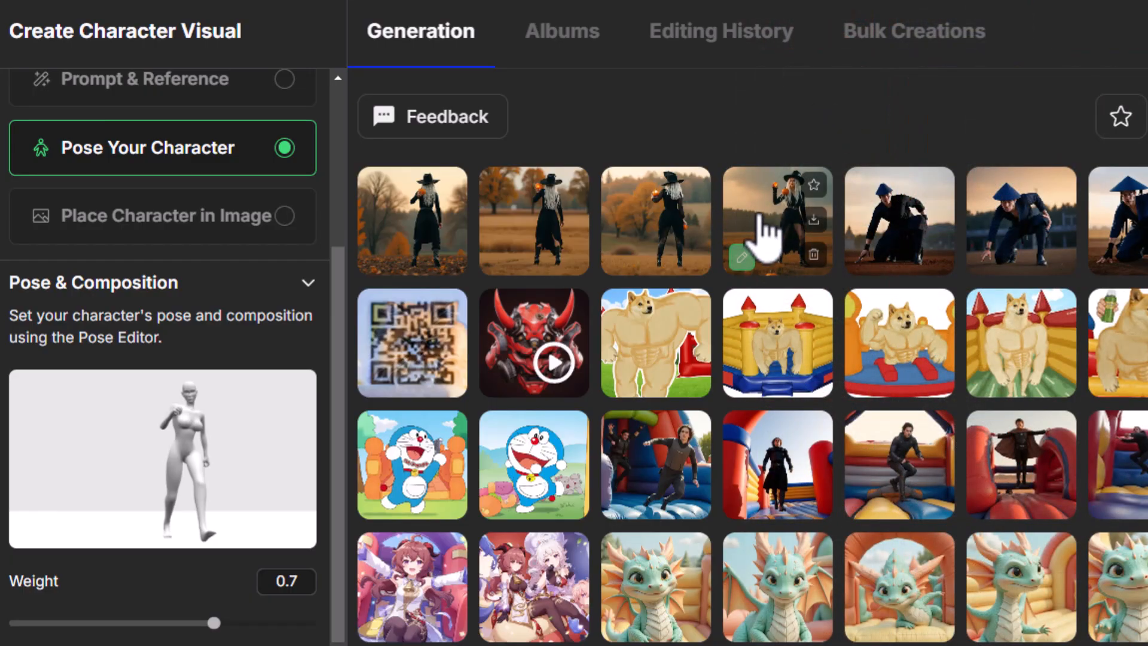
Download the Kung Fu Man image with the clearly visible face and blurred dusk background to the "3d to video" folder
left_click(763, 230)
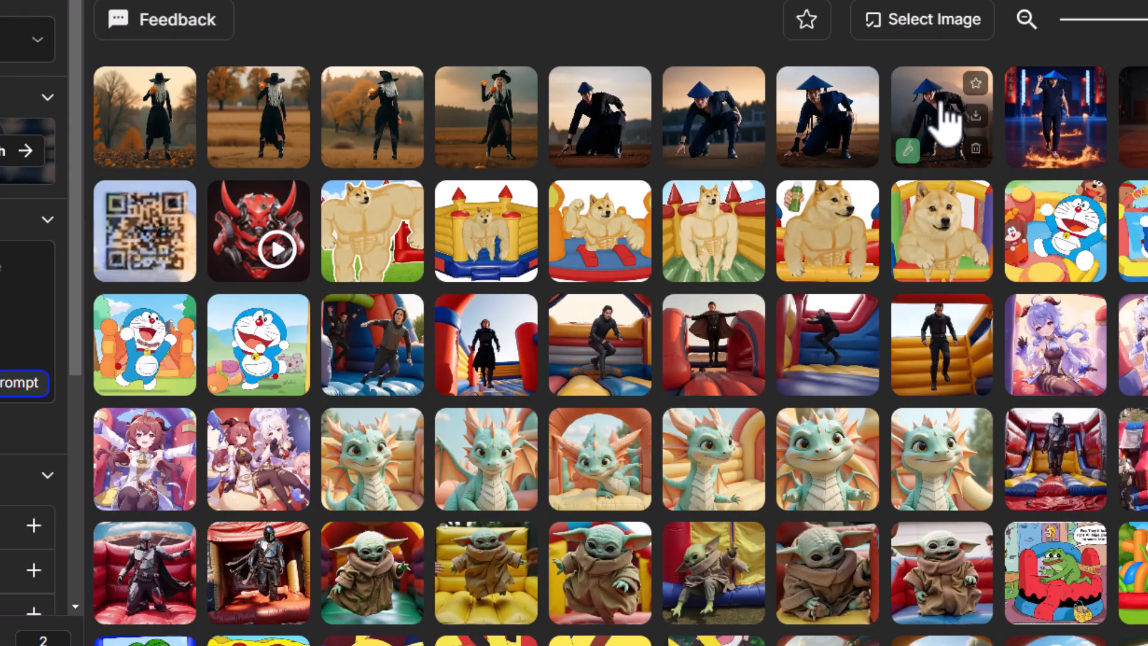
left_click(937, 98)
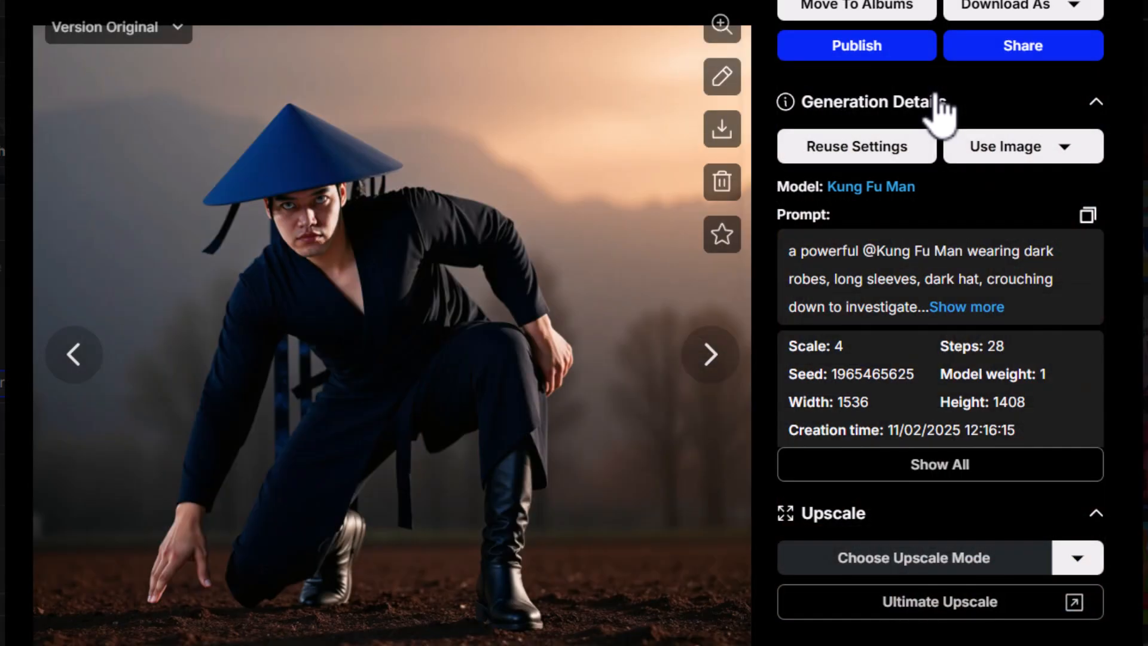
left_click(722, 129)
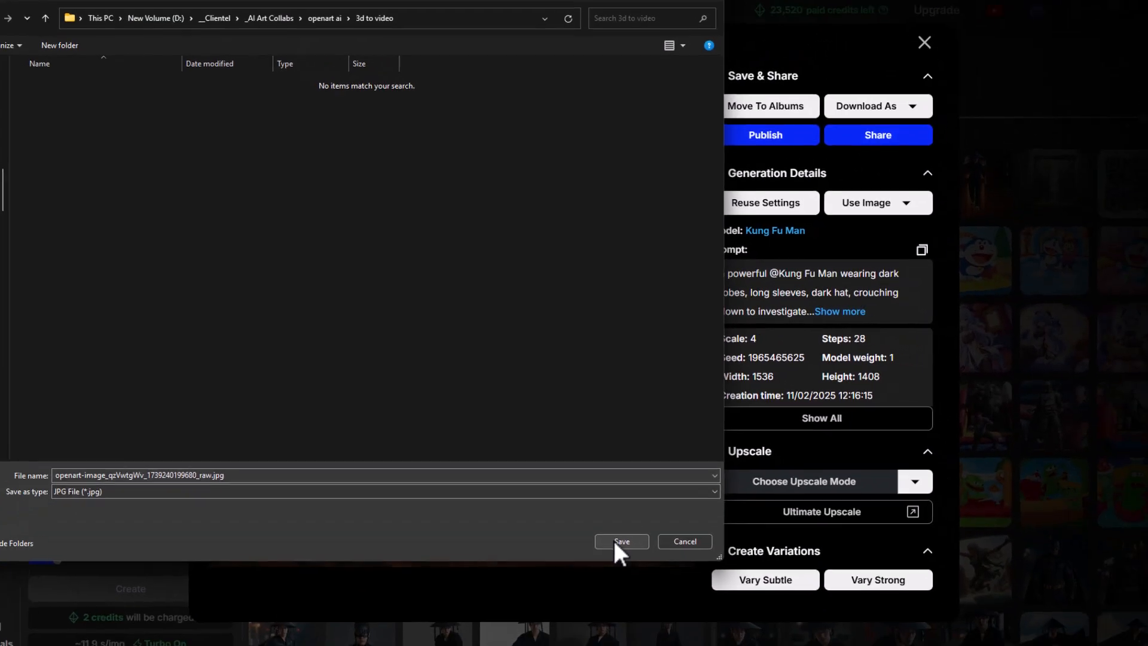
left_click(630, 644)
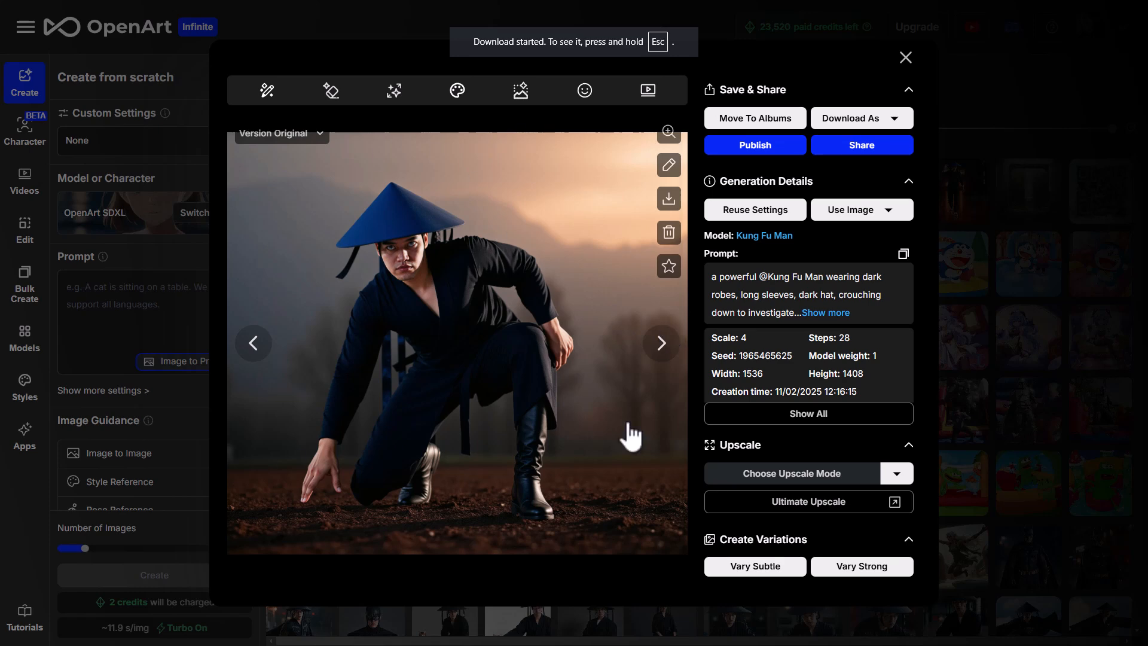
left_click(905, 57)
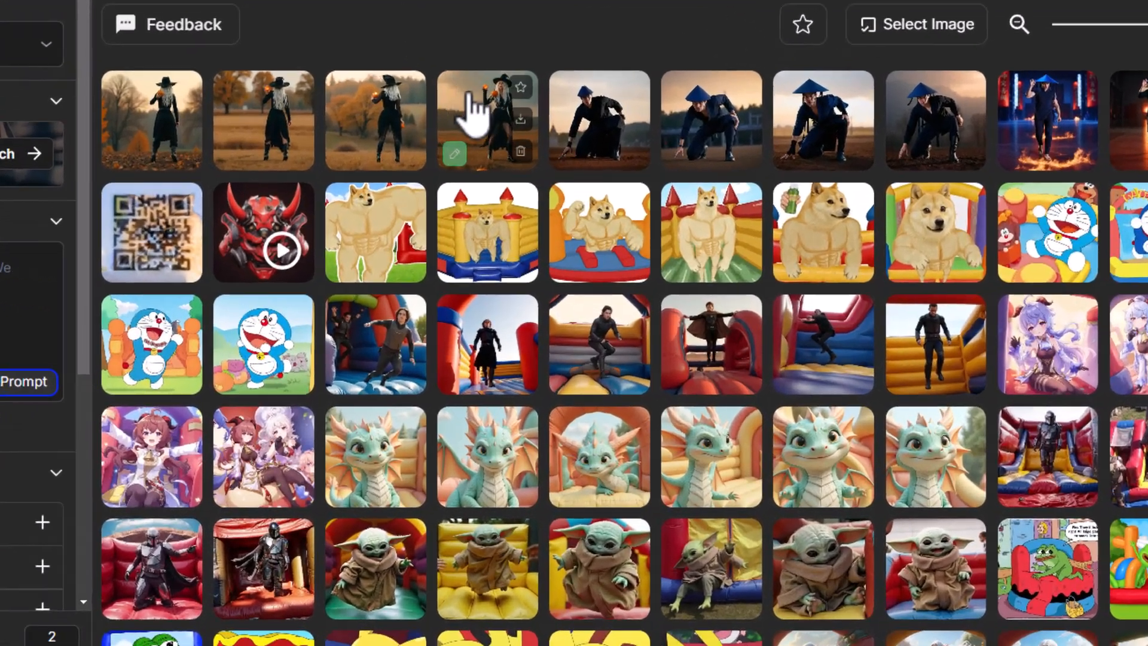
Open the witch image with the glowing orb in the editor and remove the pumpkin beside her shoulder using the Remove tool
left_click(508, 186)
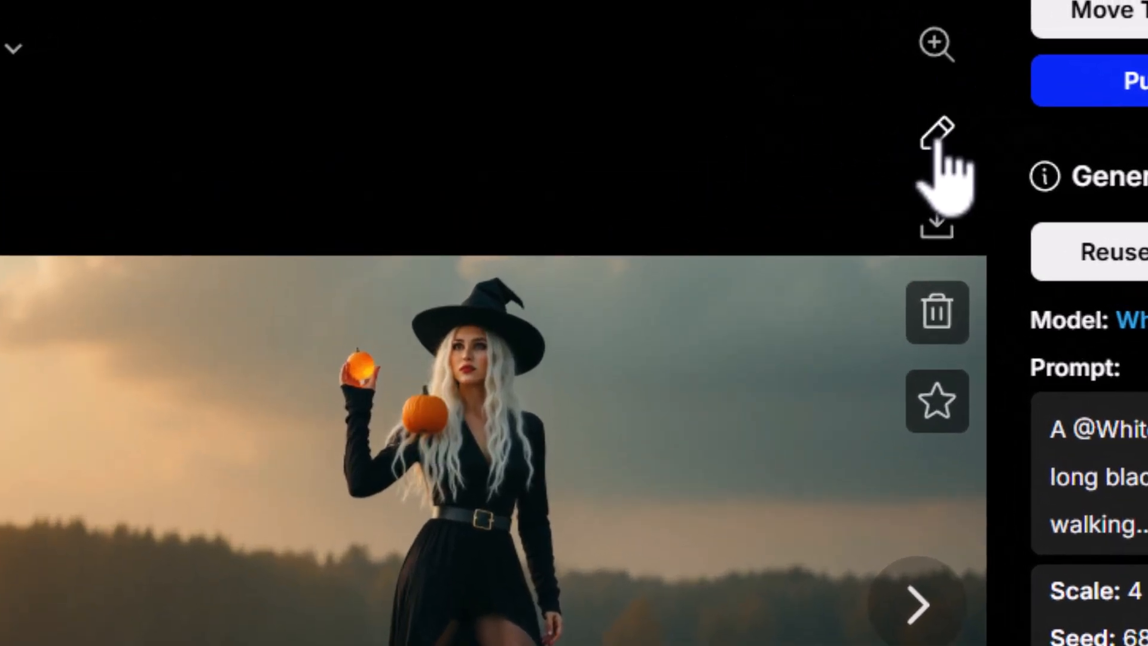
left_click(932, 150)
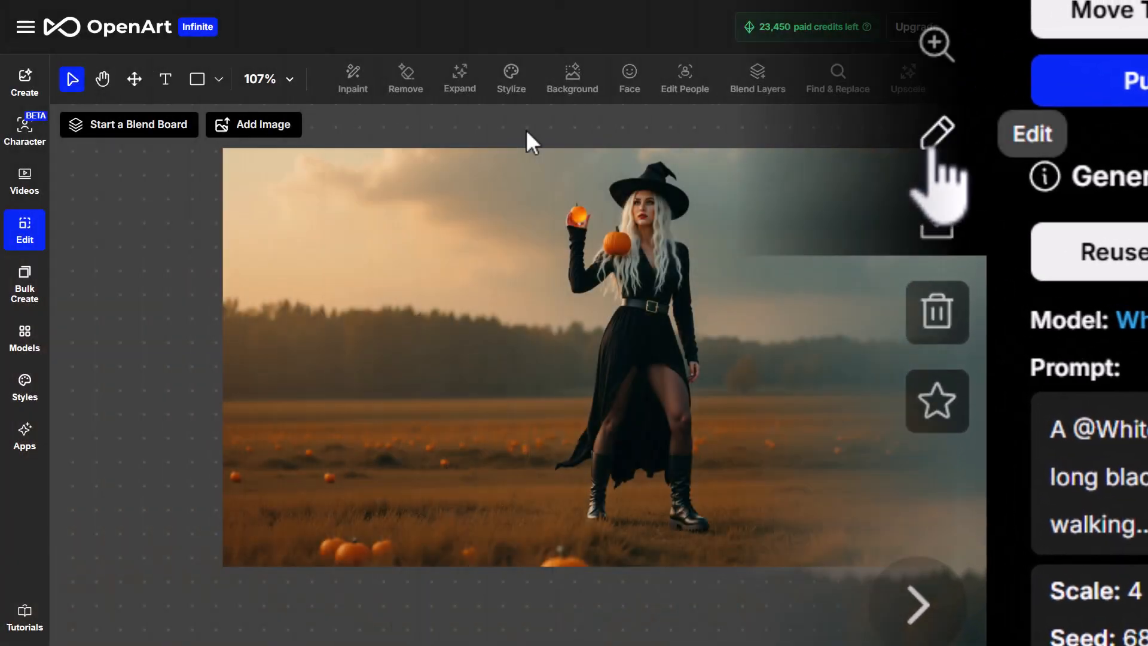
left_click(704, 253)
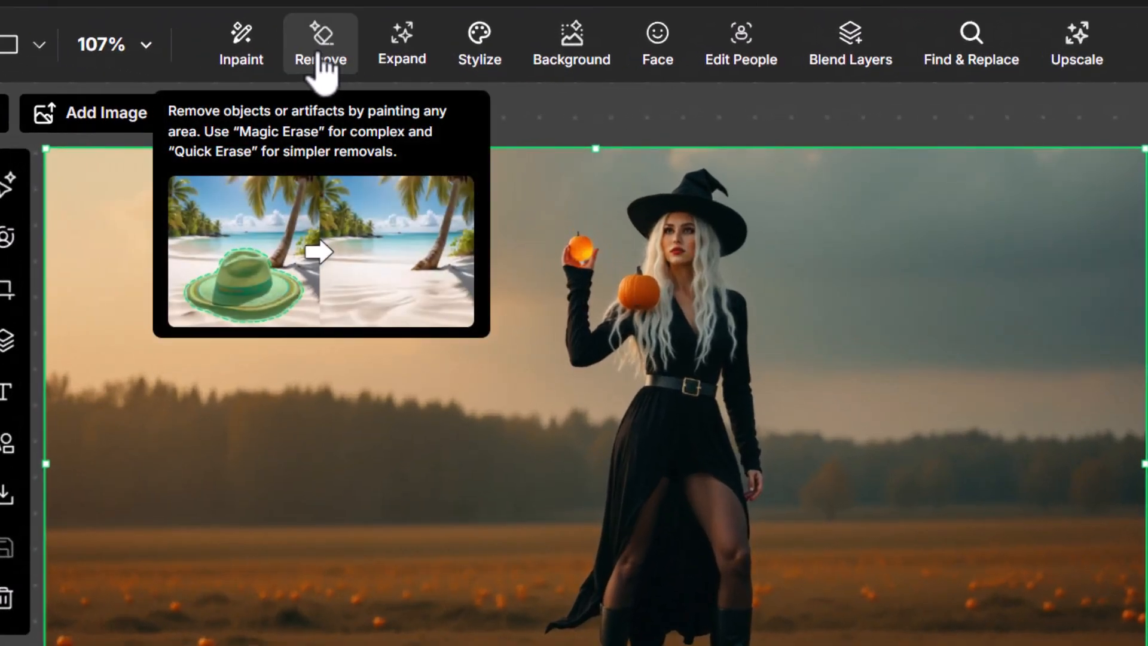
left_click(321, 64)
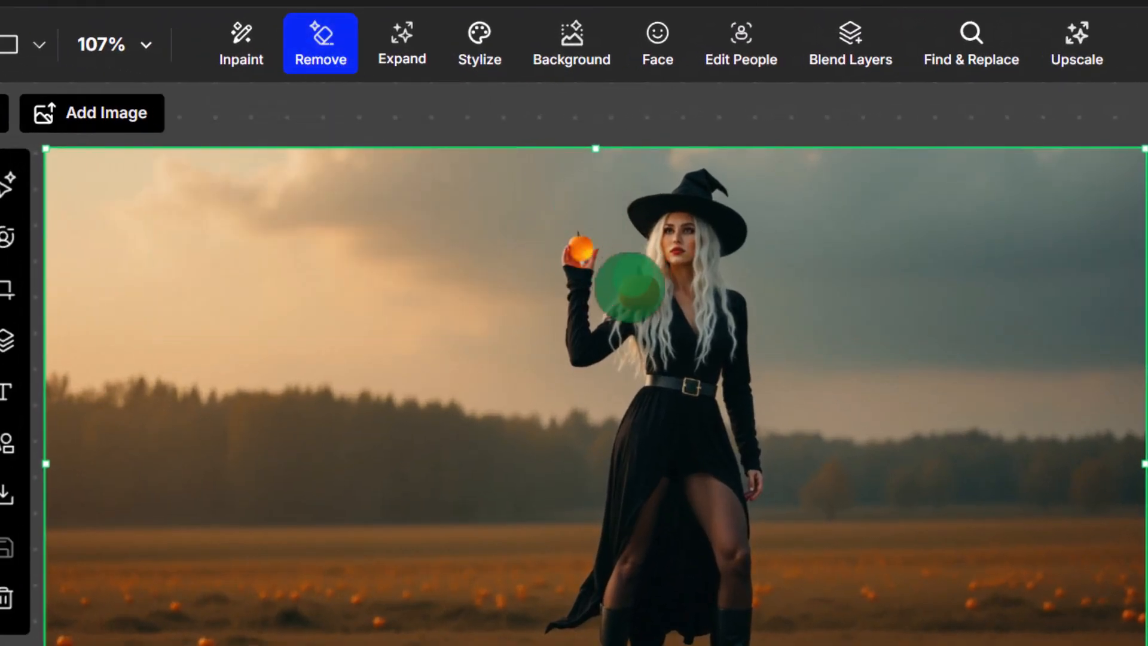
left_click_drag(644, 282, 657, 308)
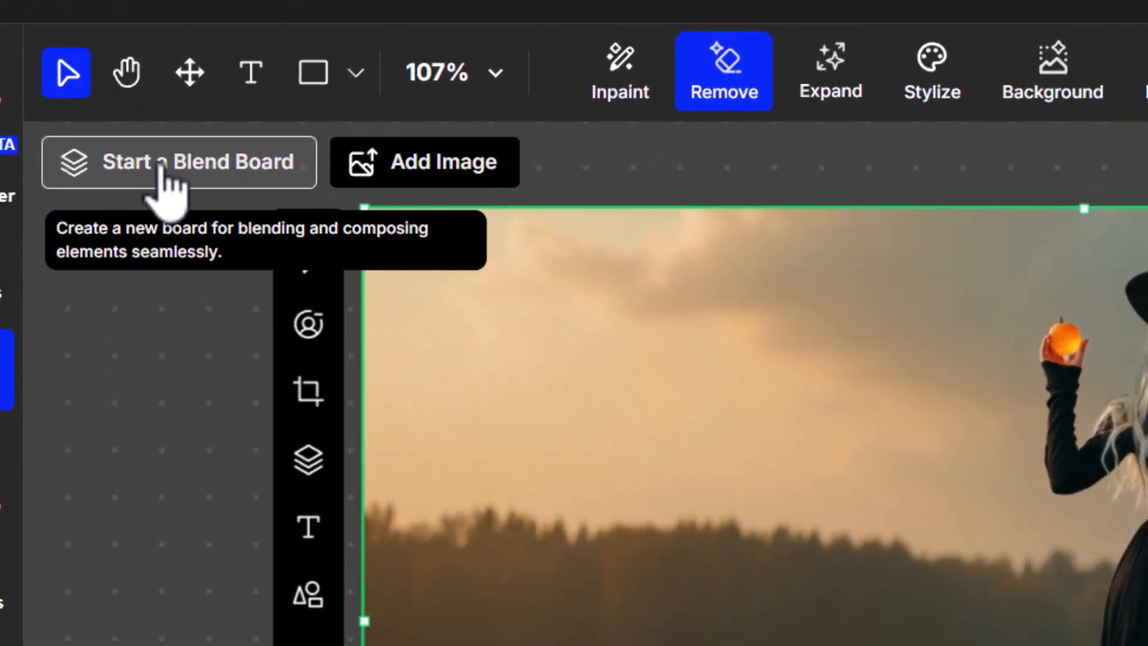
Start a new blend board and move the edited witch image onto it as a layer
left_click(197, 170)
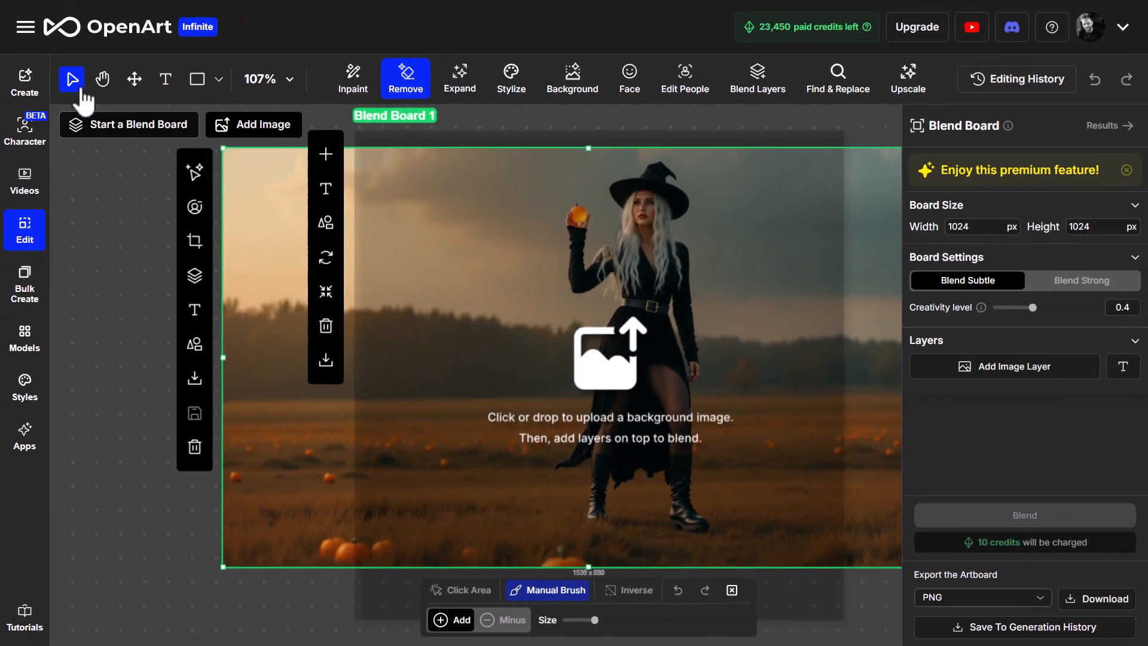
left_click(407, 76)
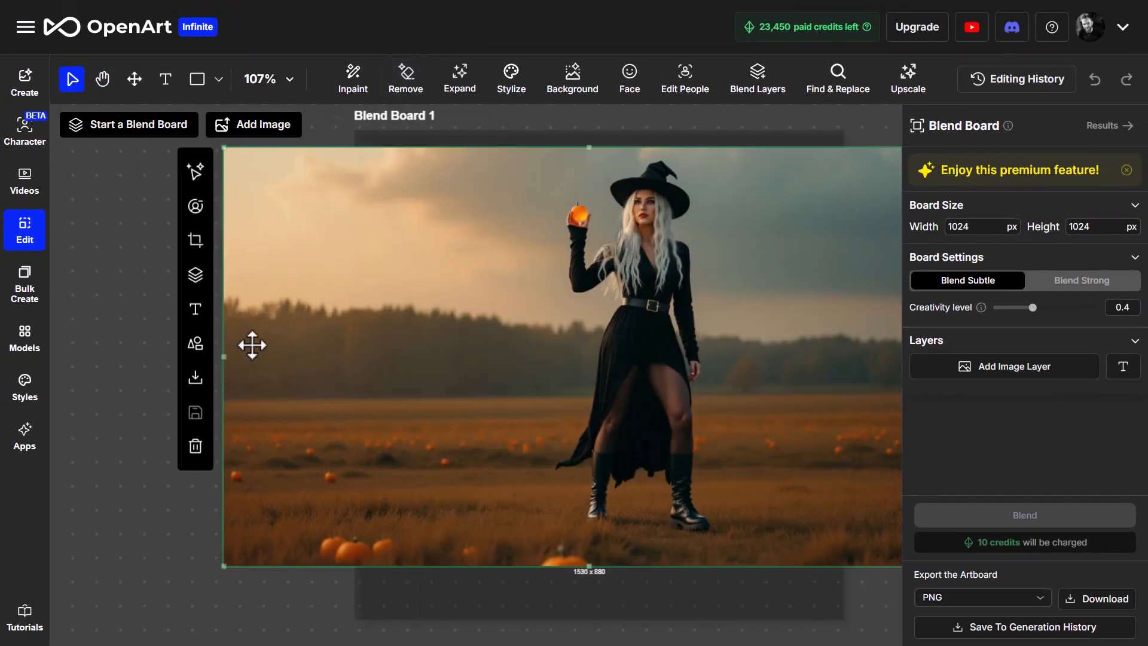
left_click_drag(251, 343, 421, 347)
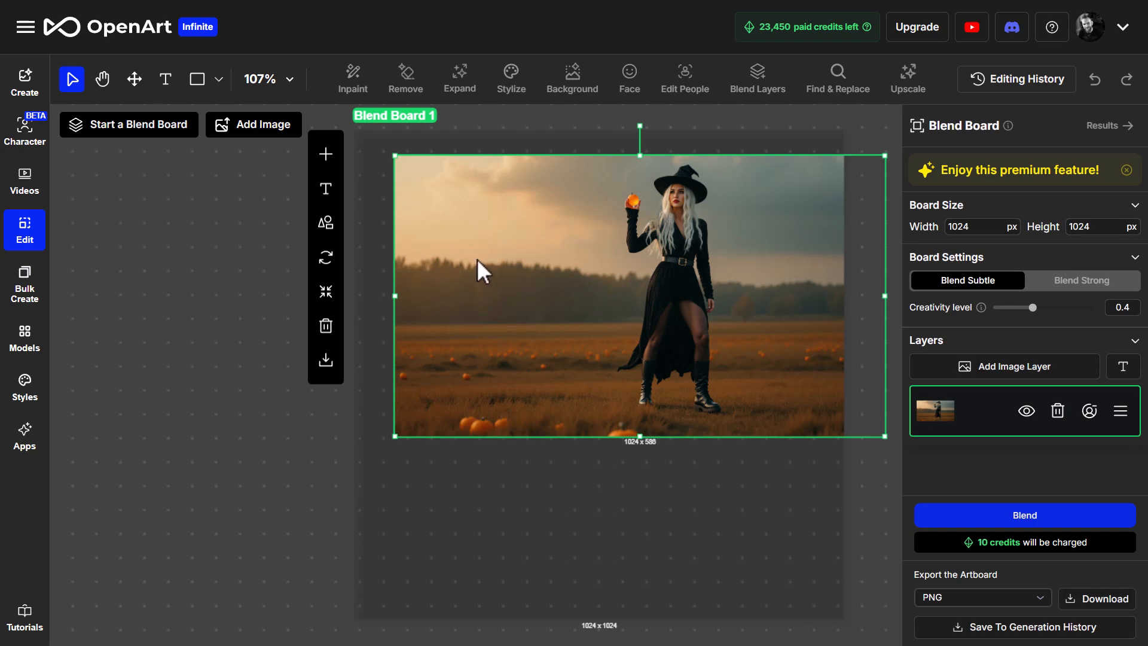
Set the blend board's size to 1920 px wide and 1080 px high
left_click(400, 116)
left_click(412, 131)
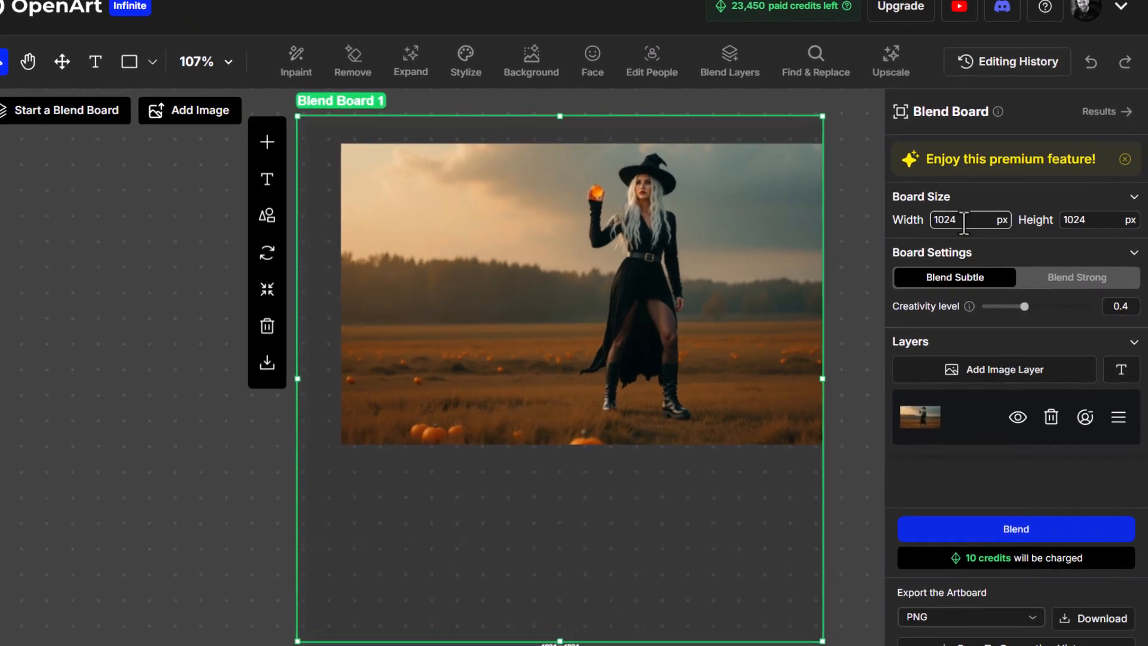
left_click_drag(975, 228, 898, 222)
left_click_drag(784, 189, 790, 179)
type("1920")
key("Tab")
type("10")
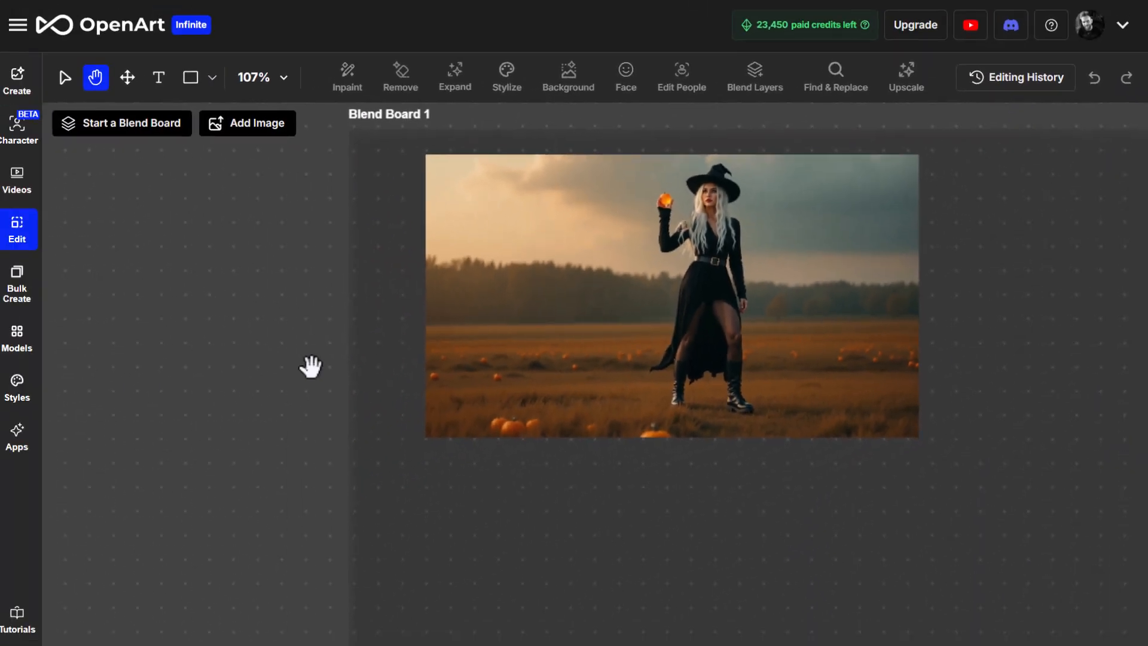
Align the witch image with the board's upper-left corner, scale it up as the background, and stretch the board to 1946 × 1095 px
left_click_drag(106, 325, 102, 352)
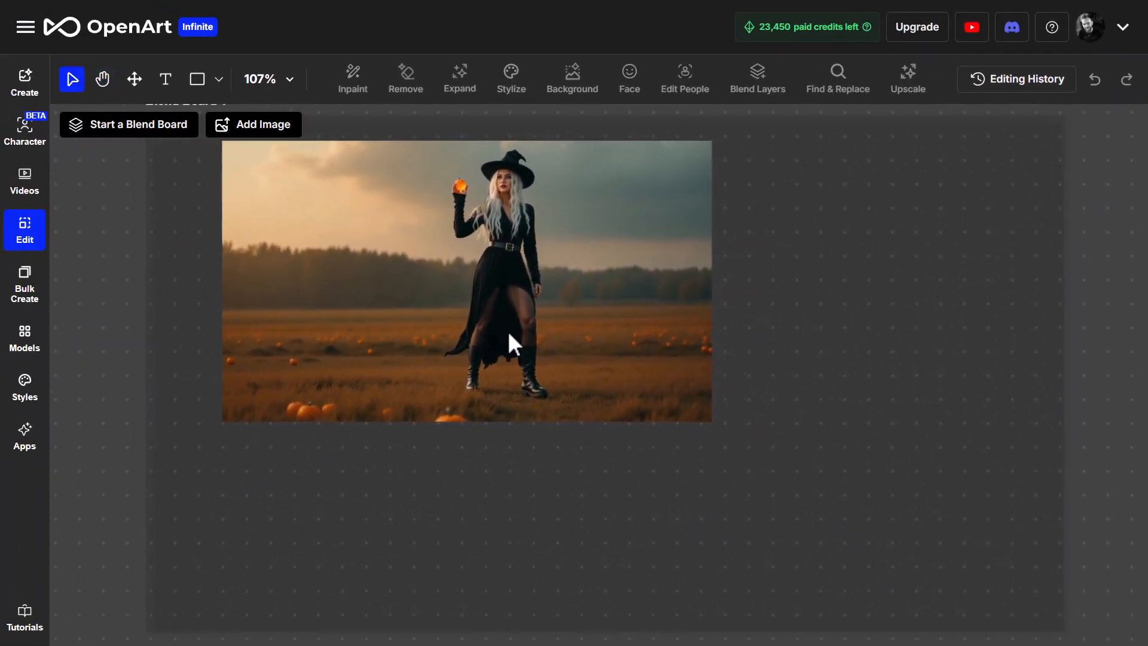
scroll(503, 314, "down", 3)
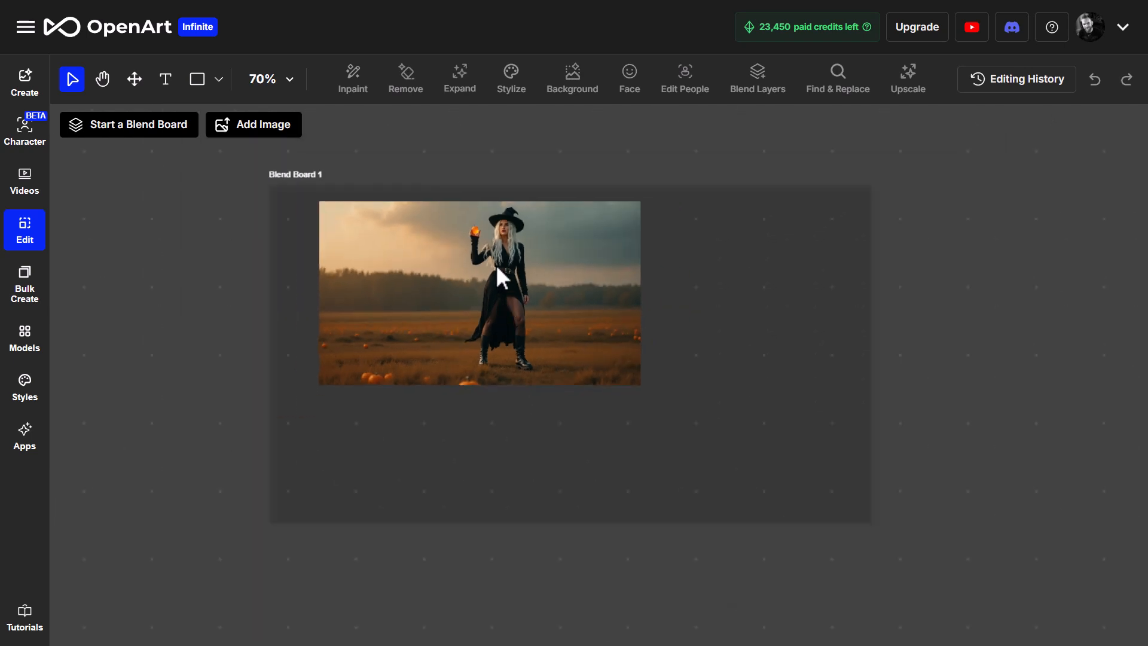
left_click(449, 256)
left_click_drag(449, 256, 399, 240)
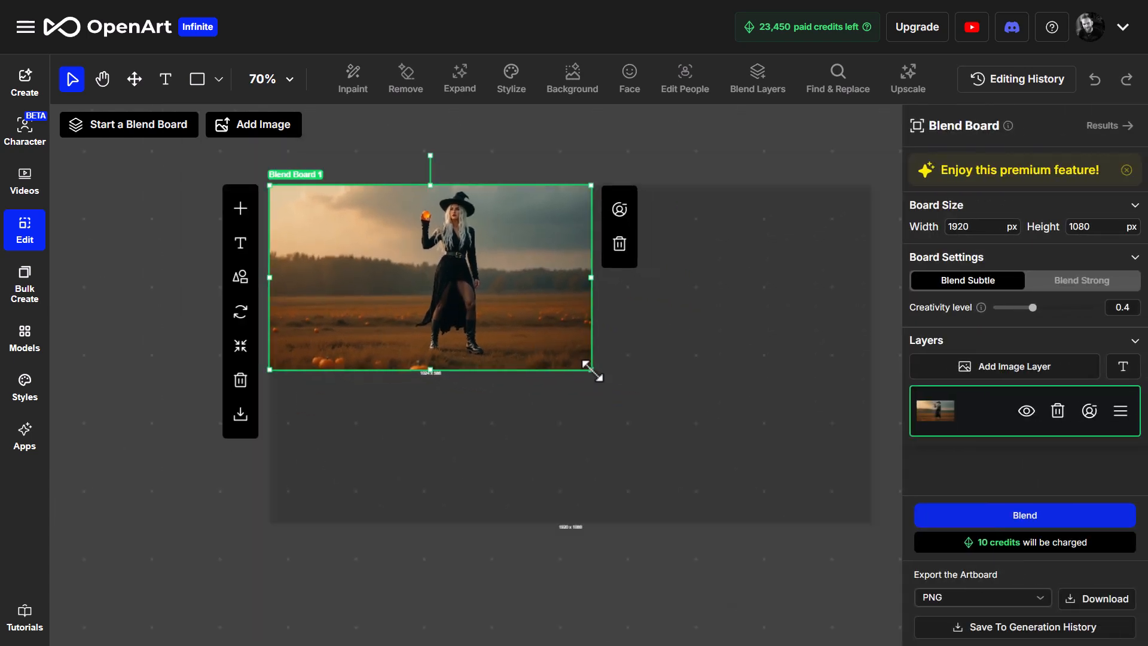
left_click_drag(591, 370, 875, 532)
left_click_drag(712, 465, 711, 460)
left_click_drag(873, 520, 879, 523)
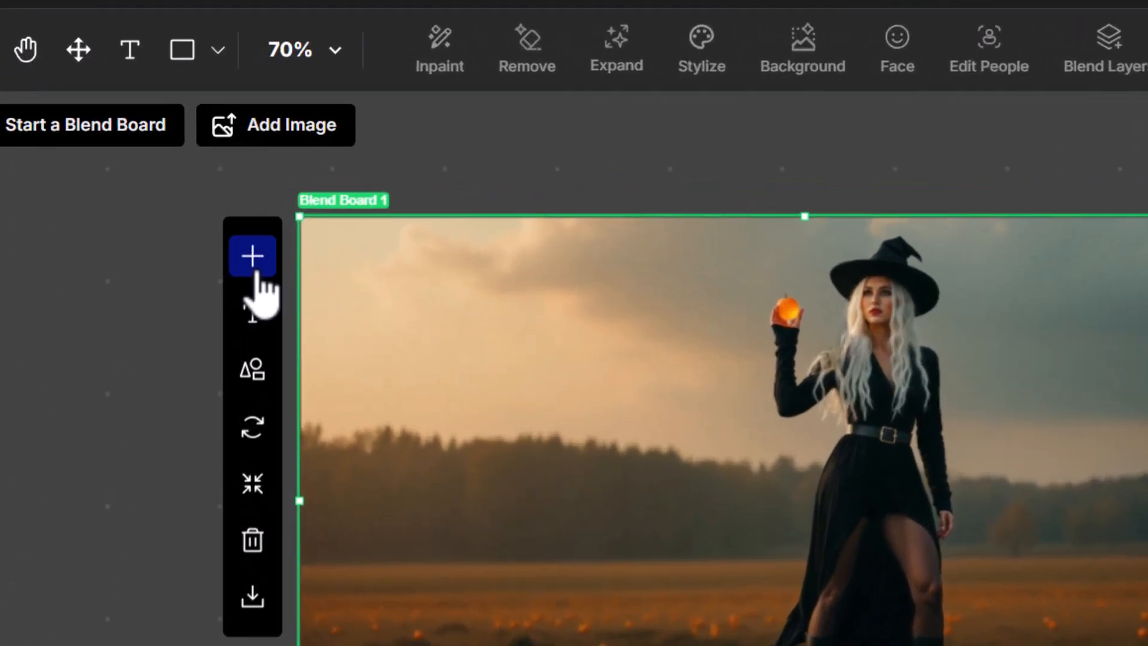
Add the downloaded Kung Fu Man image as a cut-out layer and move it to the lower left of the board
left_click(251, 257)
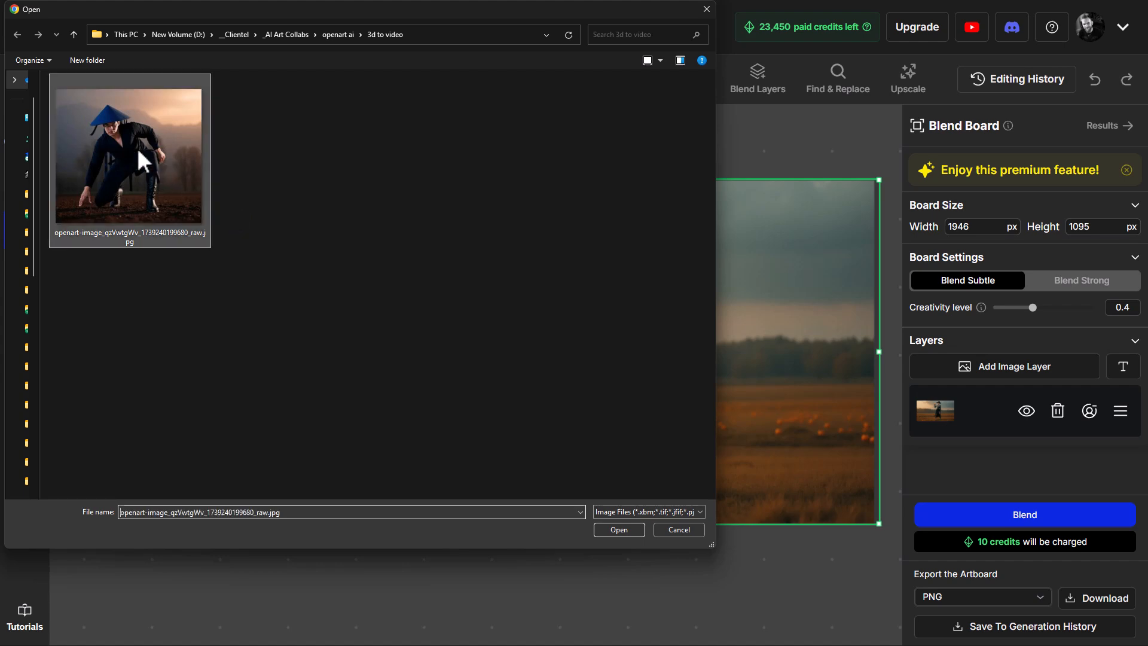
left_click(633, 528)
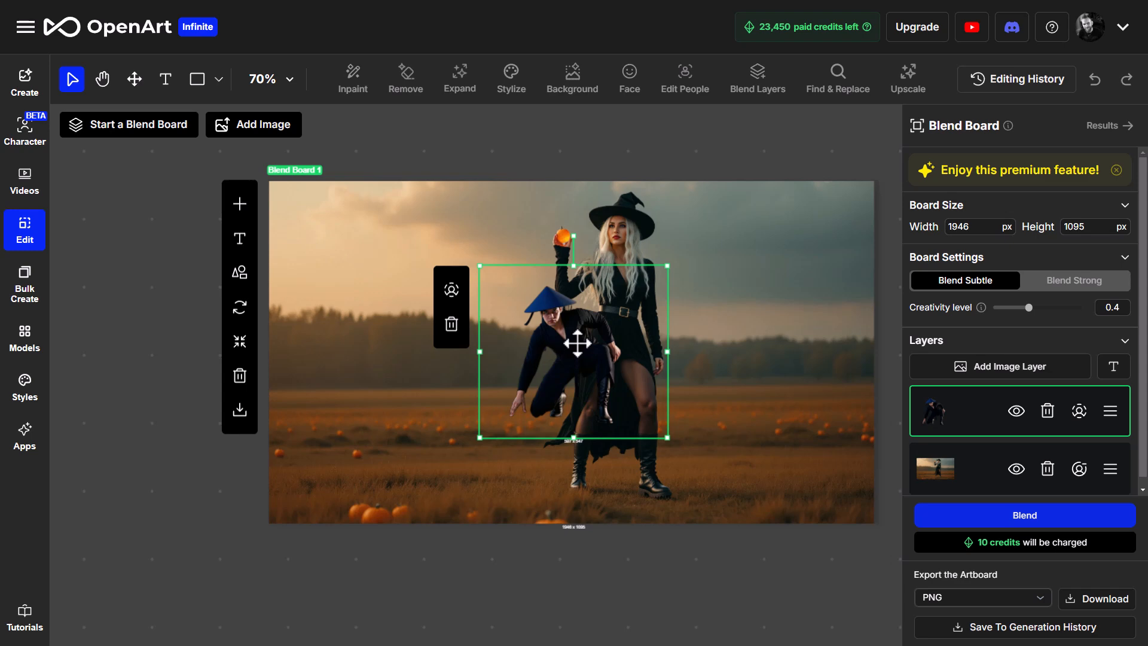
left_click_drag(577, 343, 441, 424)
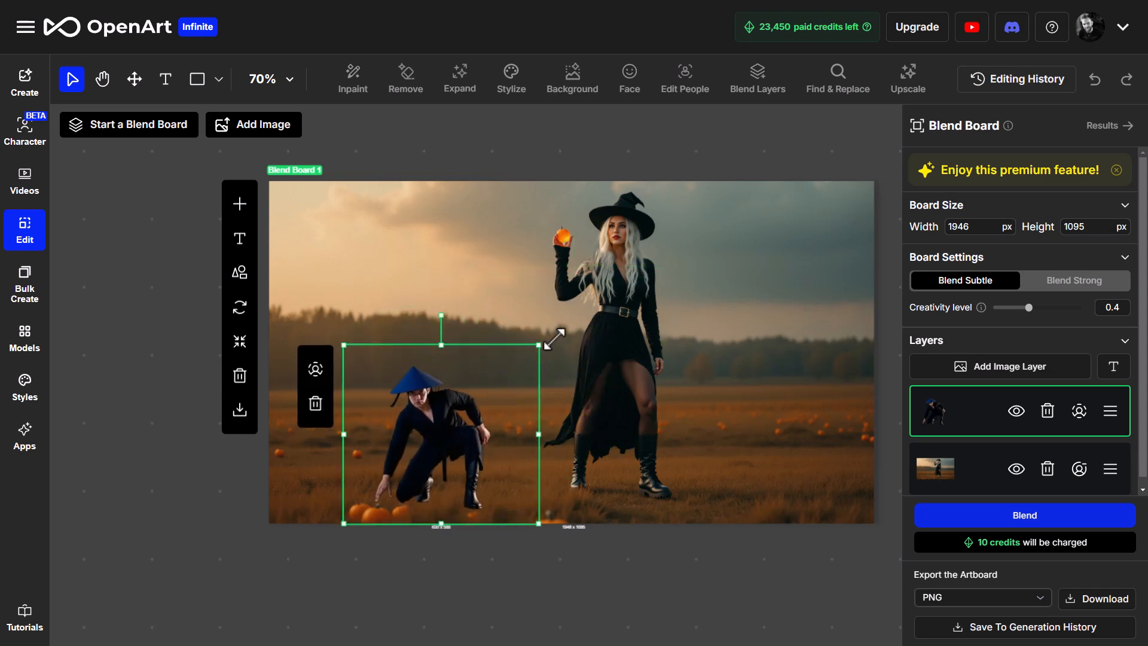
Resize and reposition the Kung Fu Man layer so that he crouches in the field to the left of the witch
left_click_drag(555, 338, 504, 352)
left_click_drag(639, 259, 614, 279)
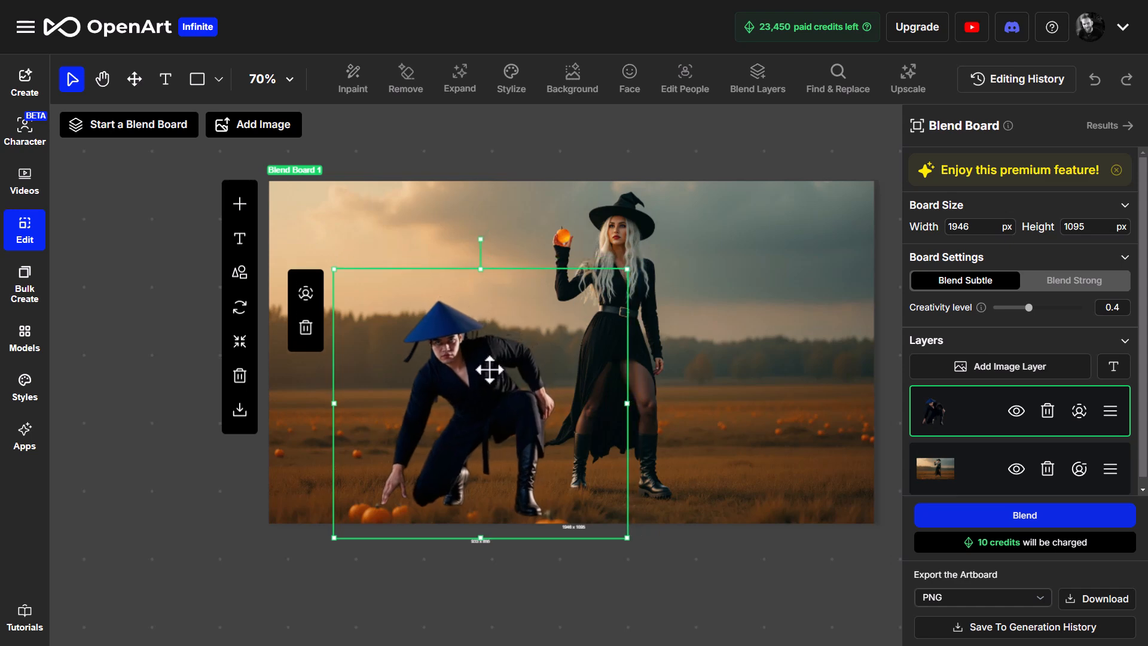
left_click_drag(489, 370, 481, 346)
left_click_drag(623, 248, 559, 295)
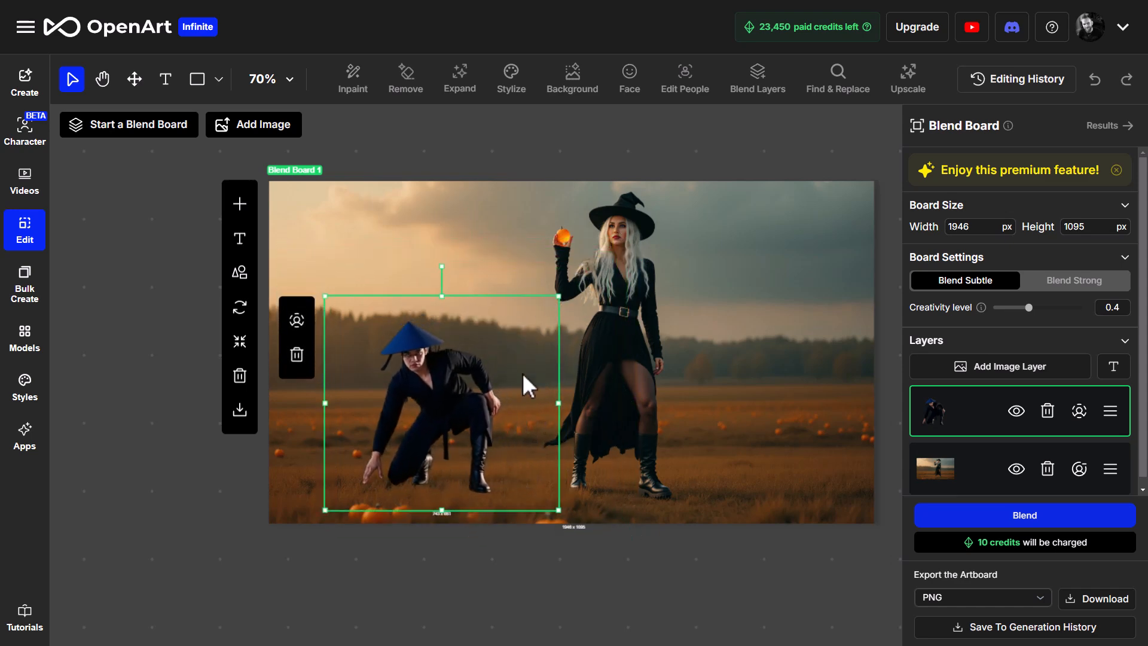
left_click_drag(483, 410, 506, 393)
left_click_drag(600, 267, 612, 253)
left_click_drag(505, 360, 477, 388)
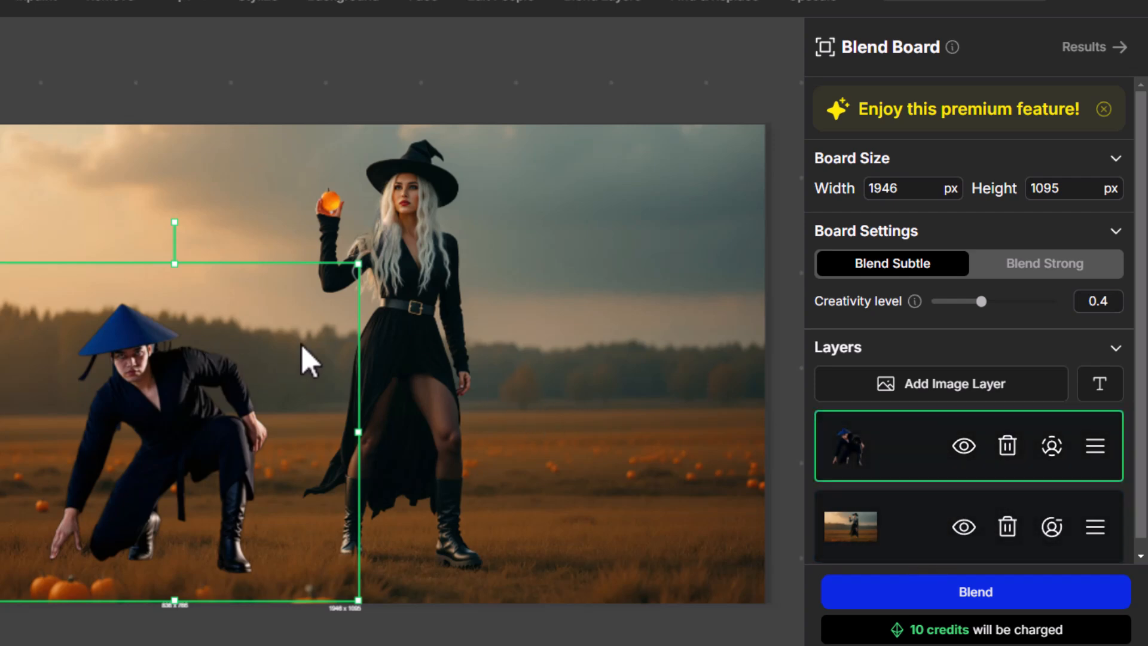
Blend the Kung Fu Man and witch layers, inspect the result at full size, and download the blended image
left_click(1016, 597)
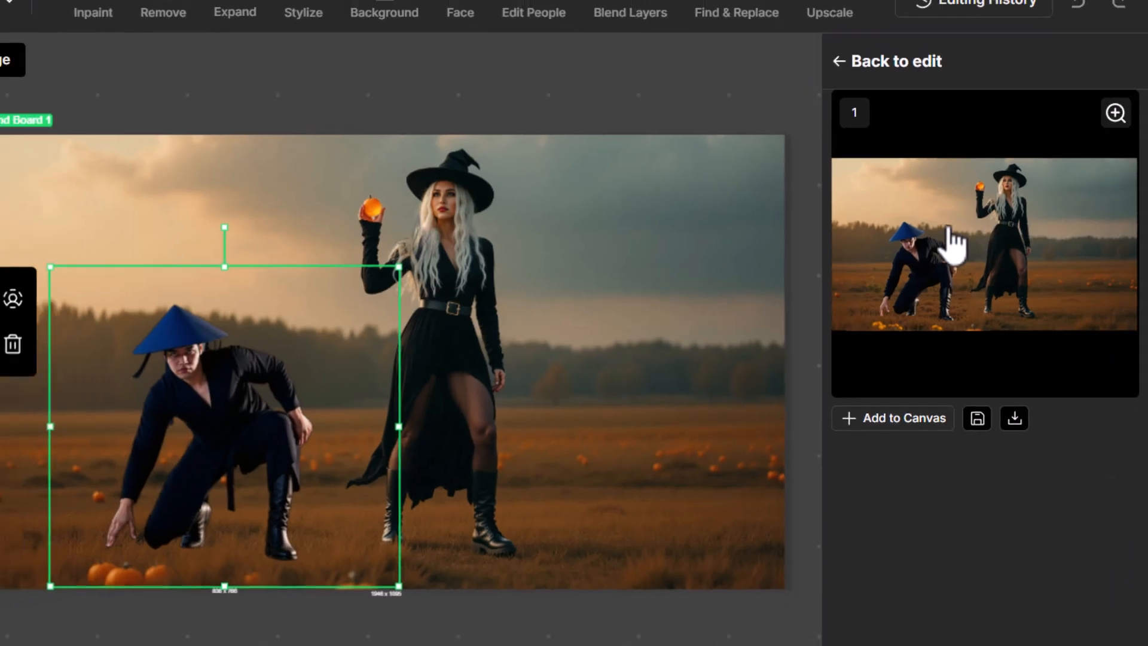
left_click(935, 241)
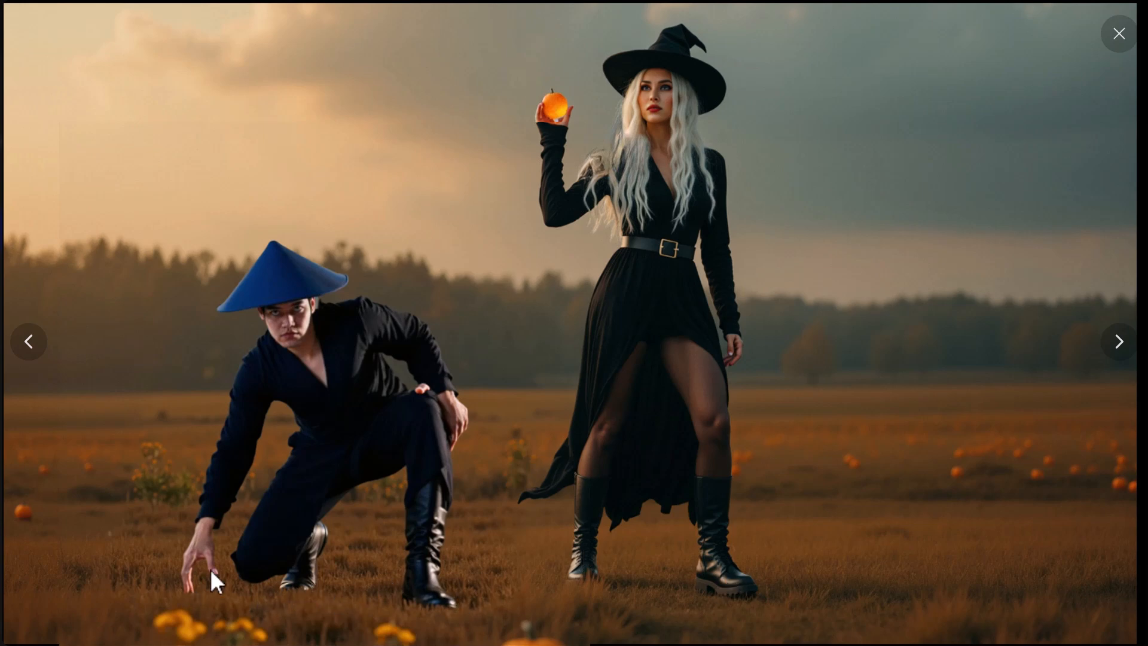
left_click(1119, 34)
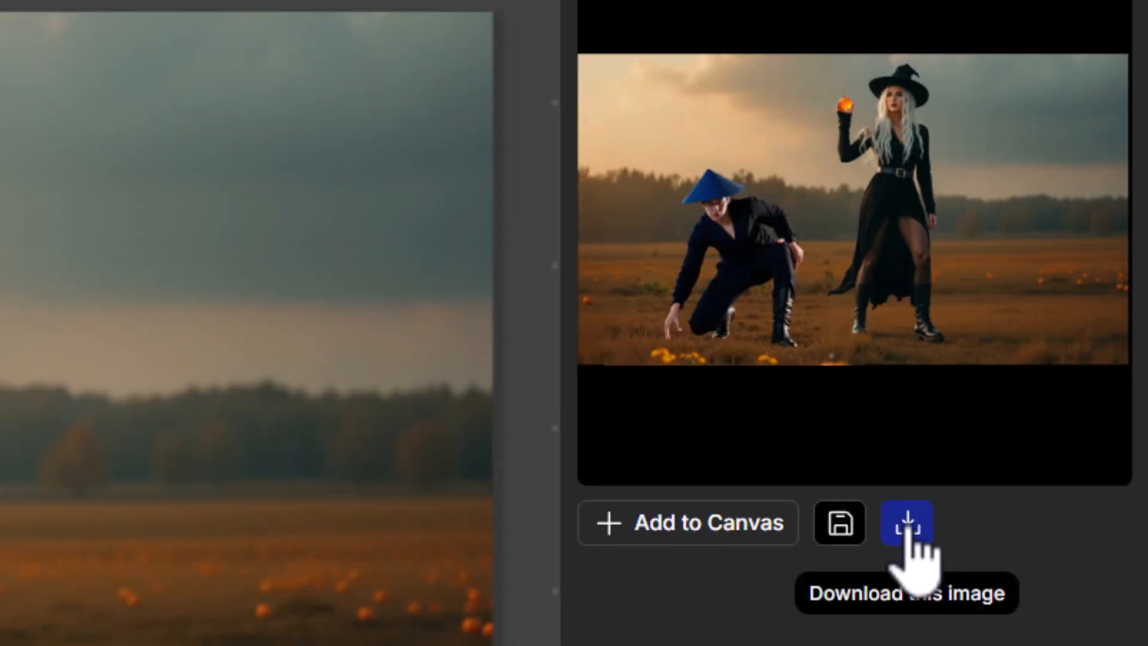
left_click(907, 529)
left_click(614, 532)
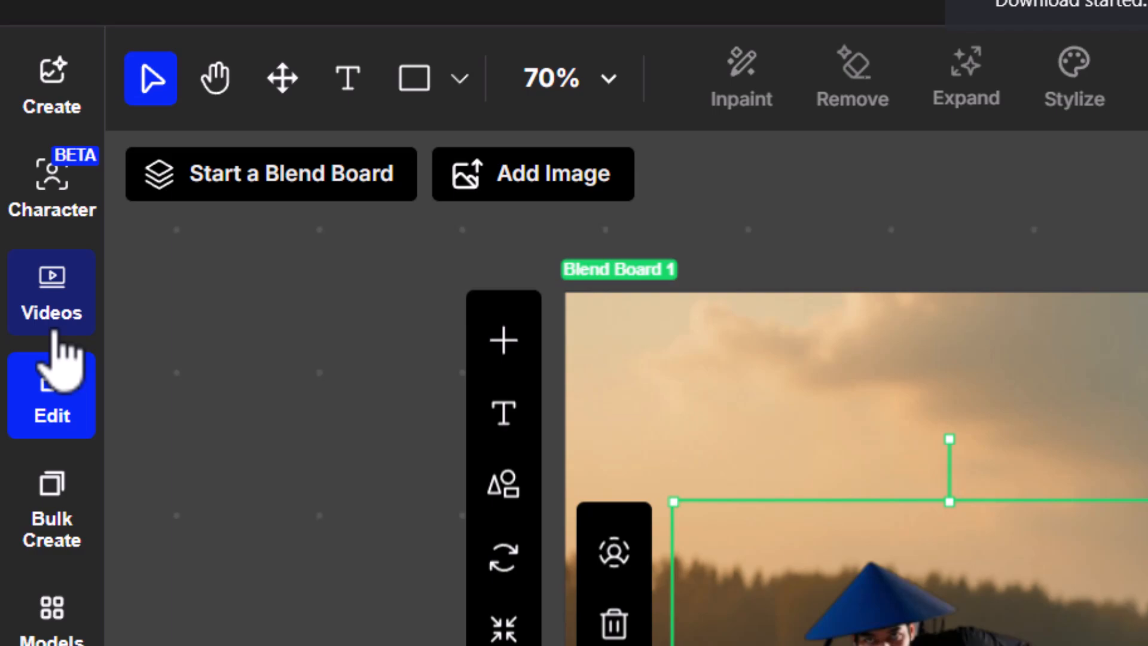
Open the Image To Video tool and choose the Kling model
left_click(55, 330)
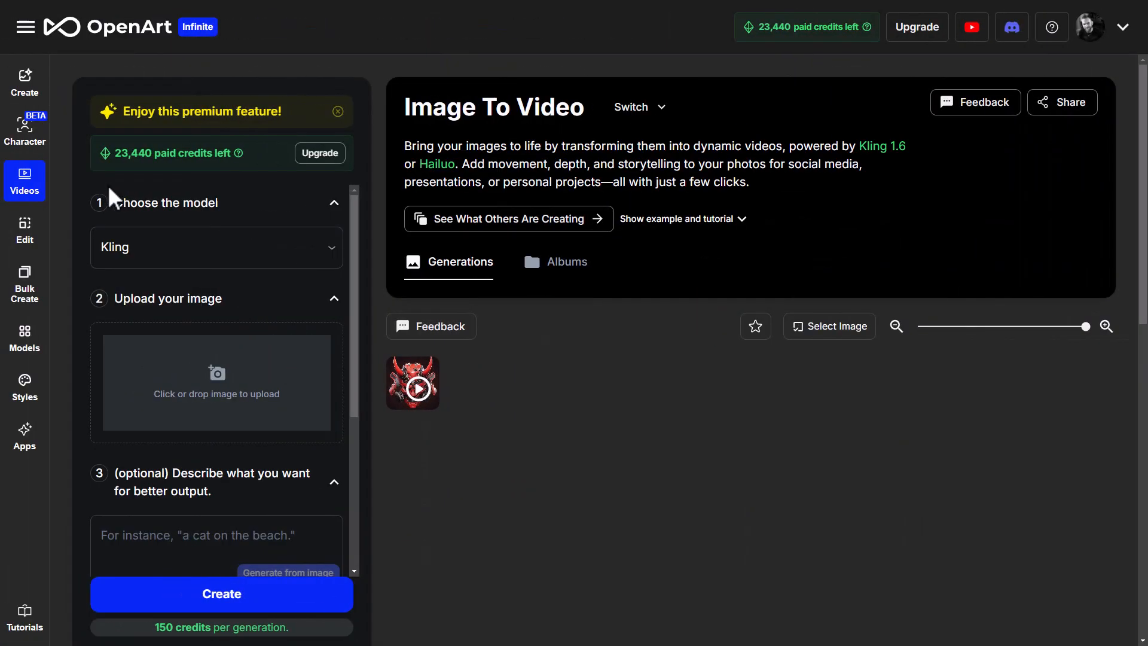
left_click(326, 250)
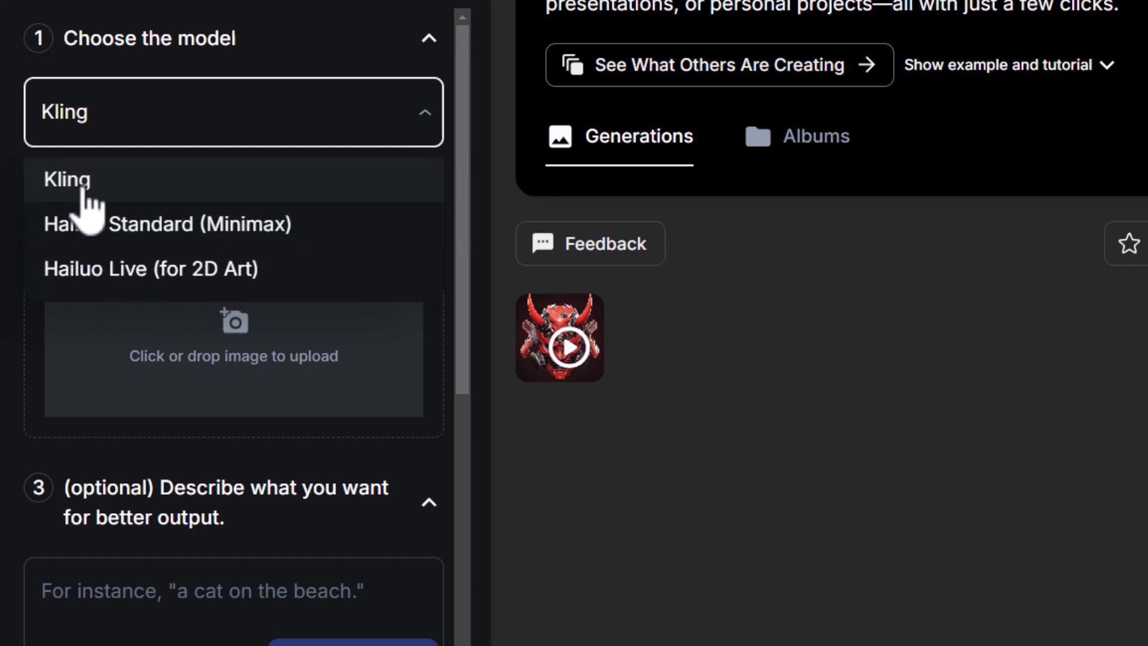
left_click(80, 193)
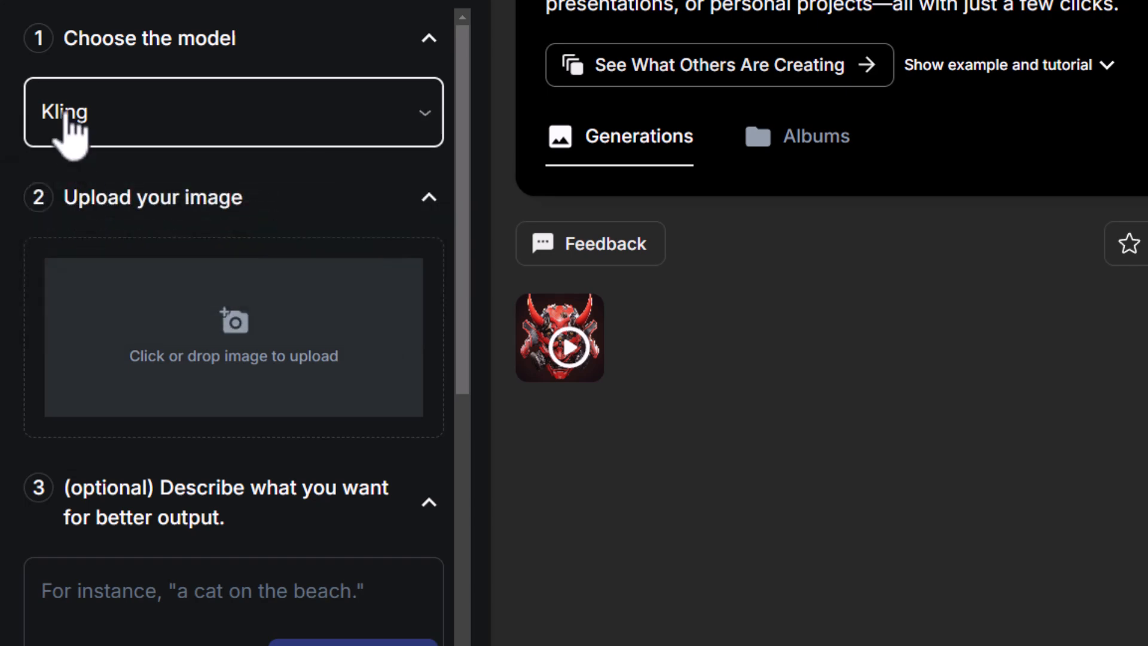
Upload the downloaded blended image of both characters as the source for the video
left_click(244, 324)
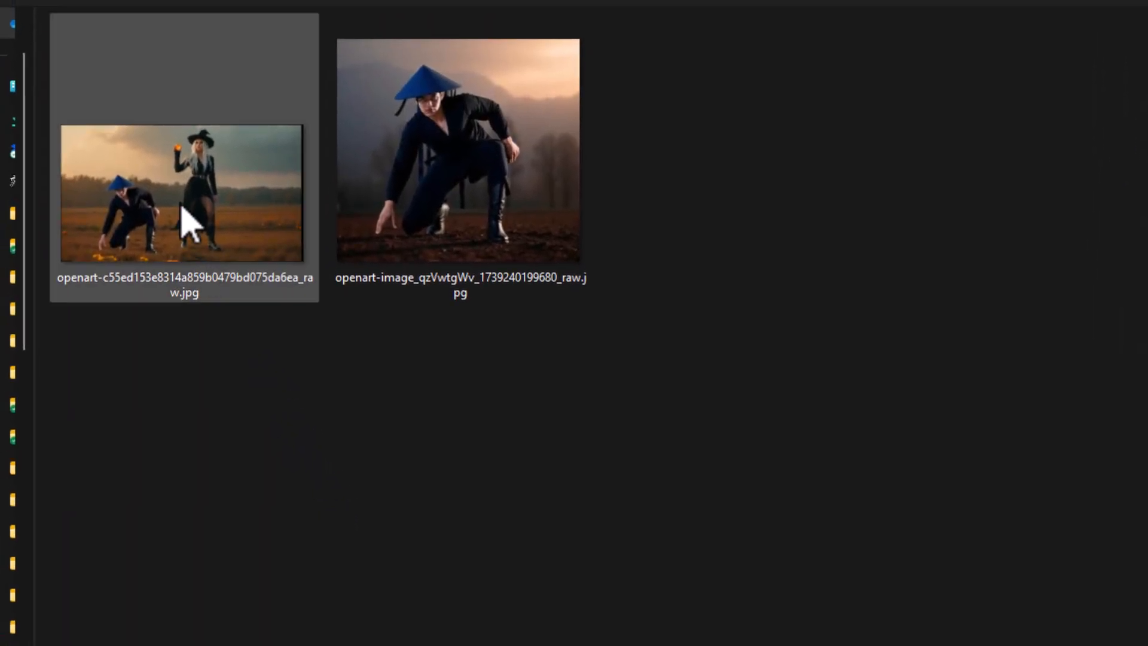
left_click(181, 206)
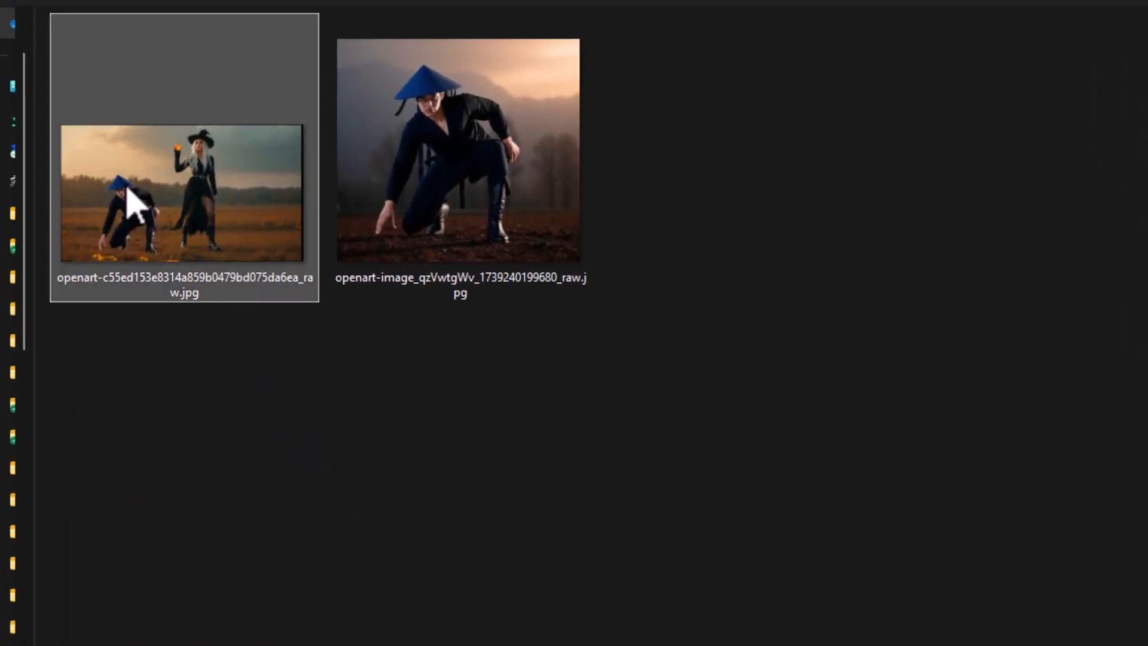
left_click(902, 592)
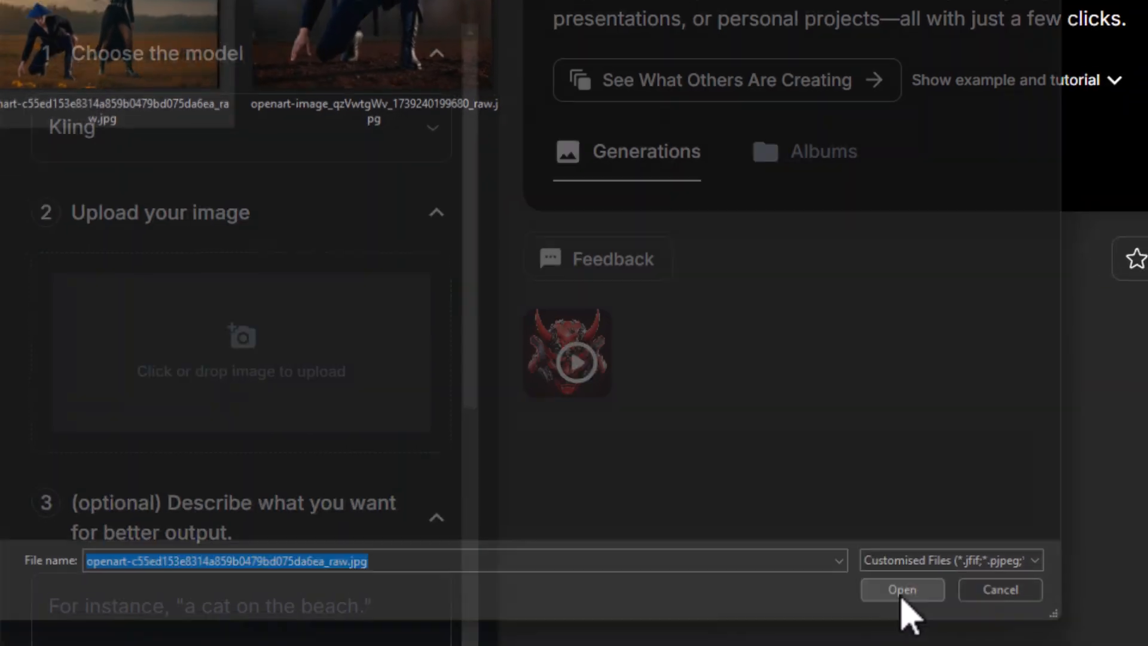
Describe the video as 'a kung fu man touching the grass. A white haired witch looking around with a glowing orb, zooming in'
scroll(263, 307, "down", 5)
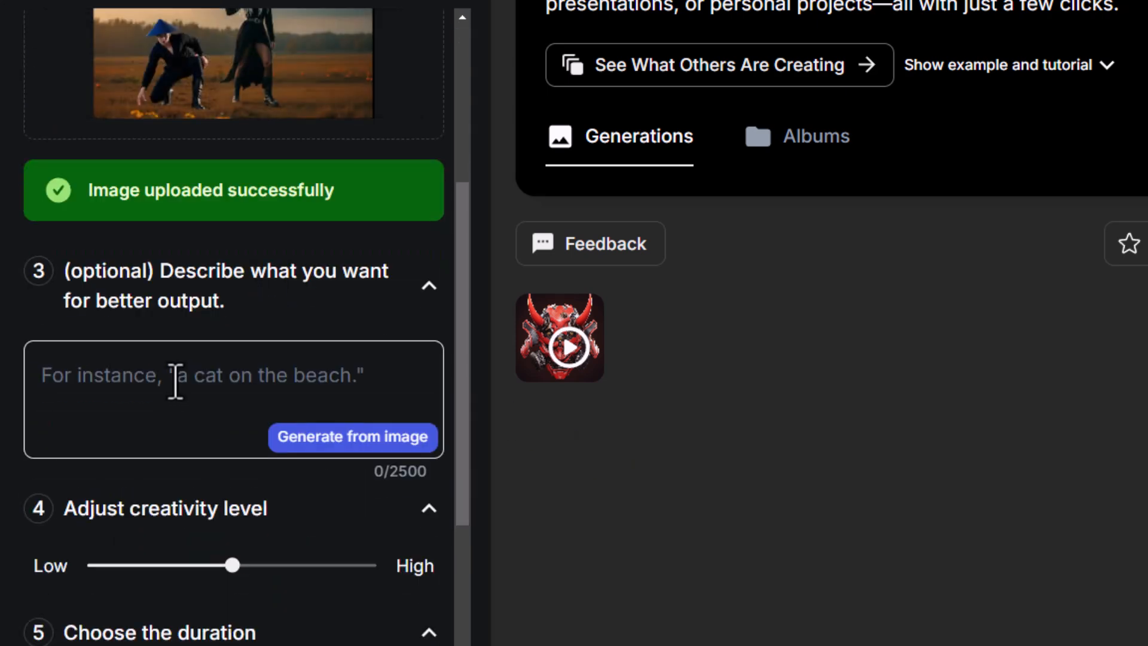
left_click(183, 377)
type("a kung fu man touching the grass.  A white haired witch looking around with a glowing orb")
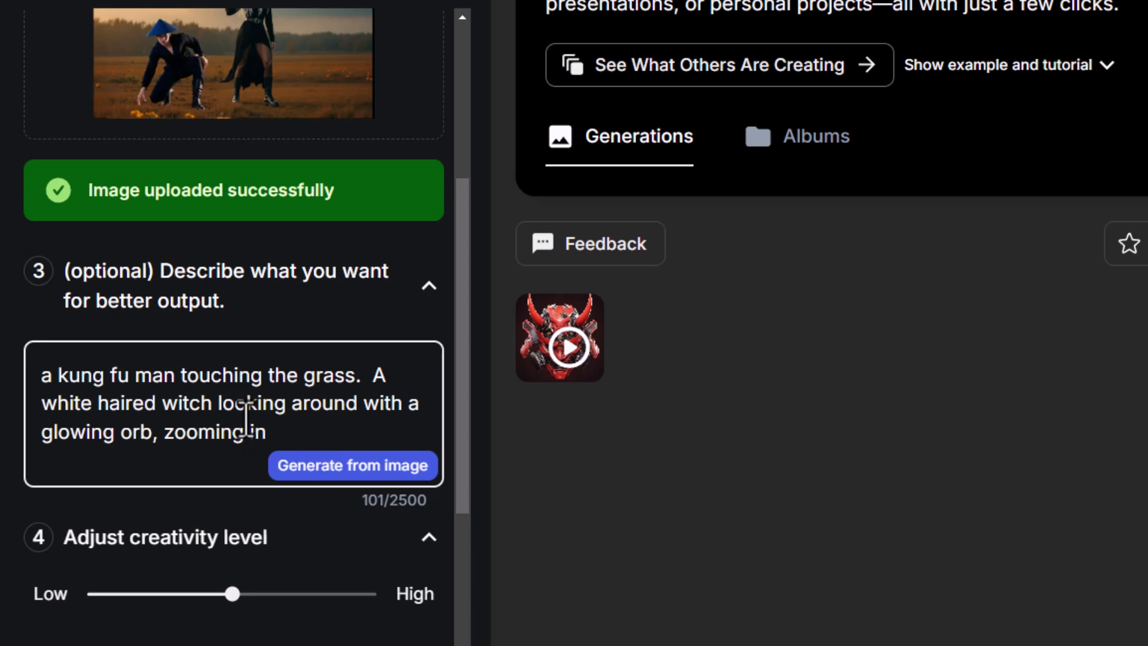
Compare the credit costs of Standard and Pro quality, choose Pro, and create the video
scroll(177, 389, "down", 6)
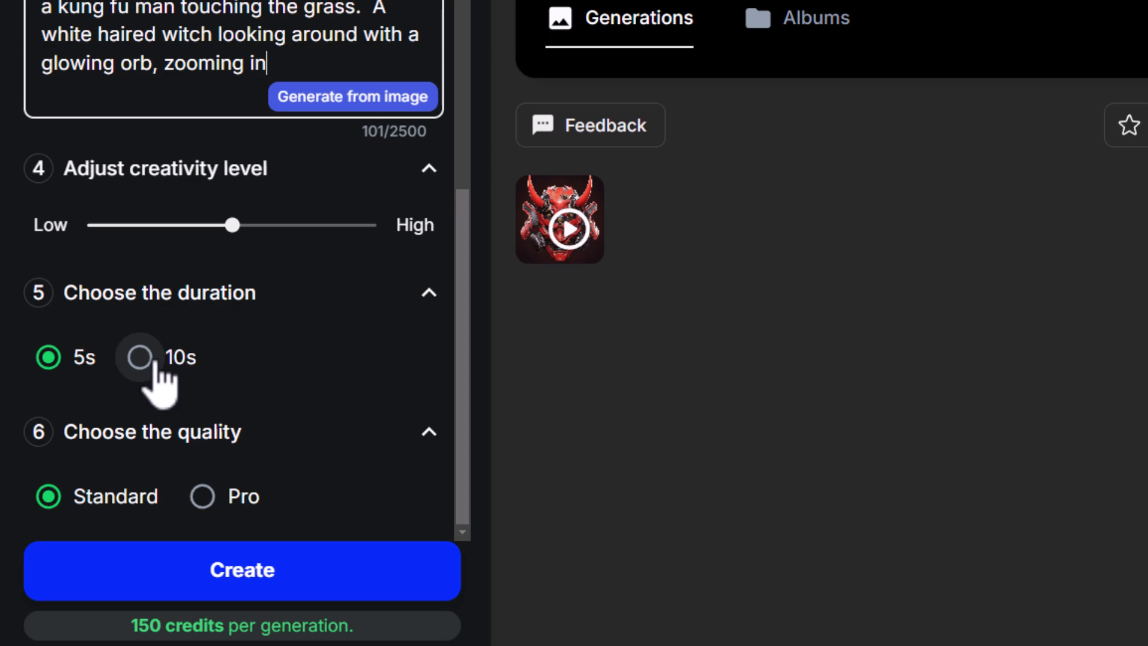
left_click(204, 496)
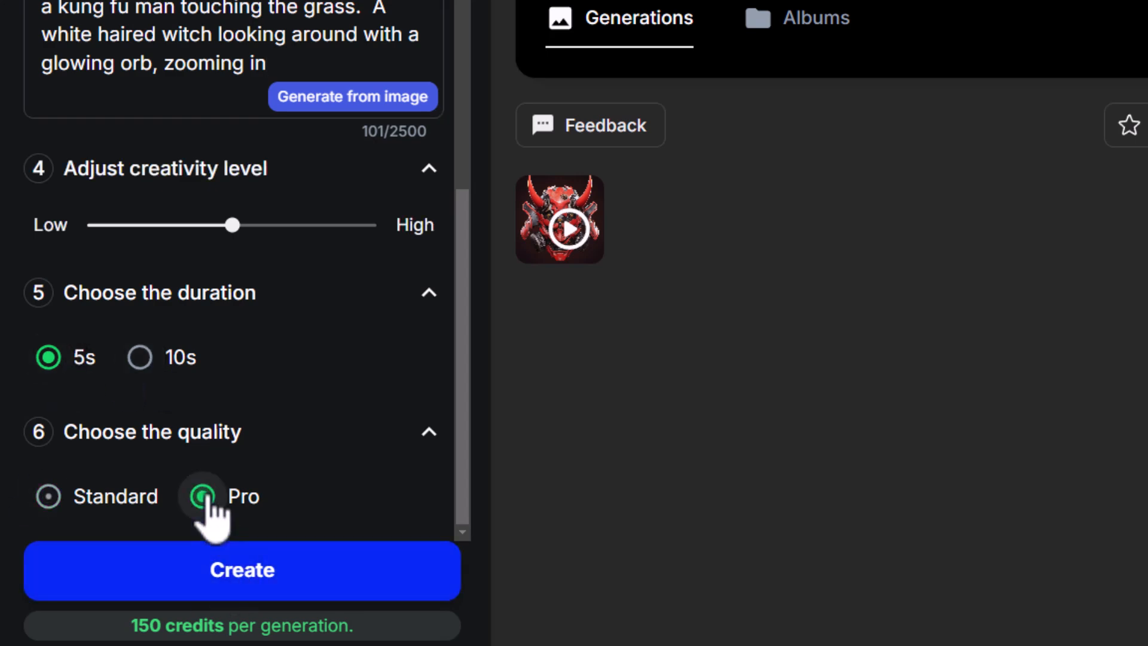
scroll(203, 496, "down", 3)
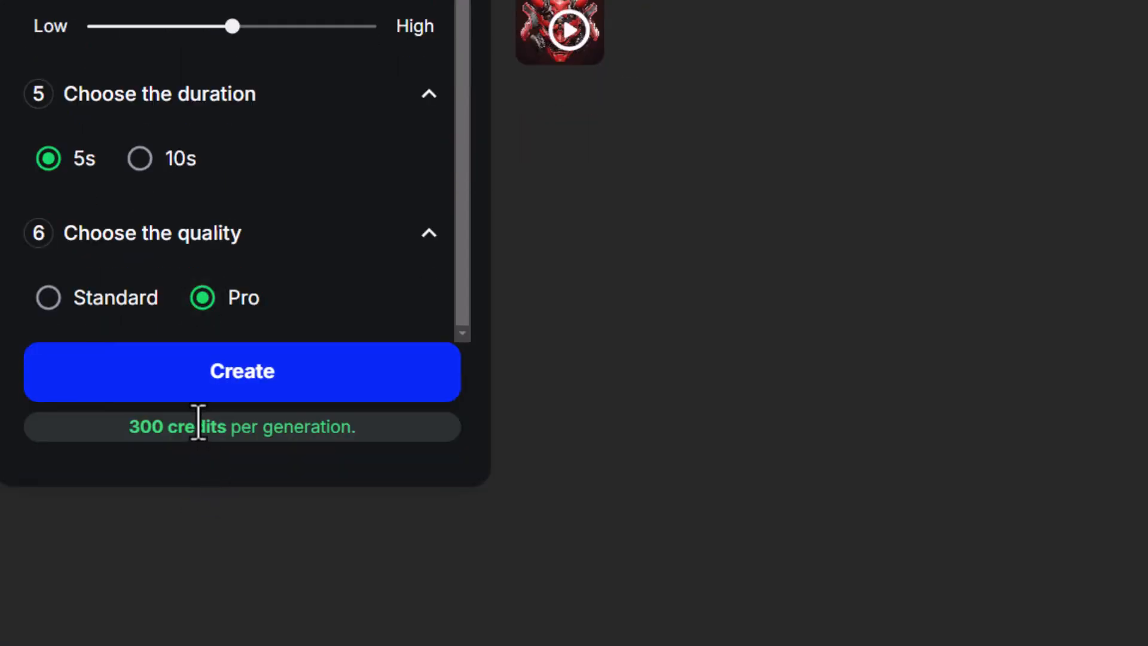
left_click_drag(128, 434, 350, 433)
left_click(350, 433)
left_click(48, 298)
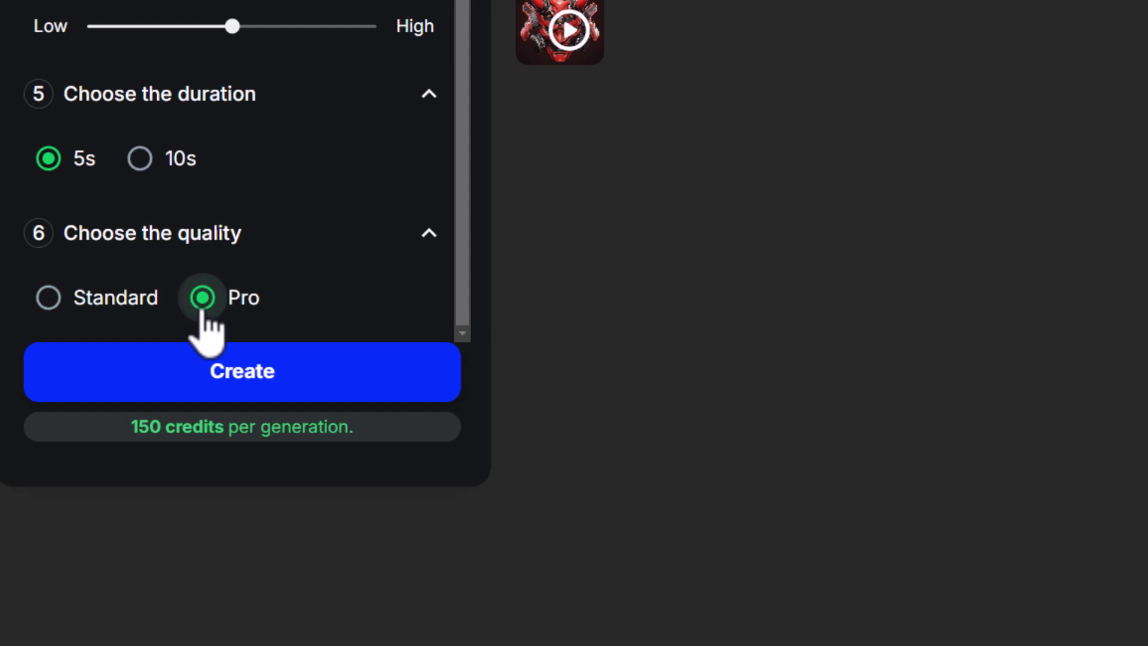
left_click(248, 376)
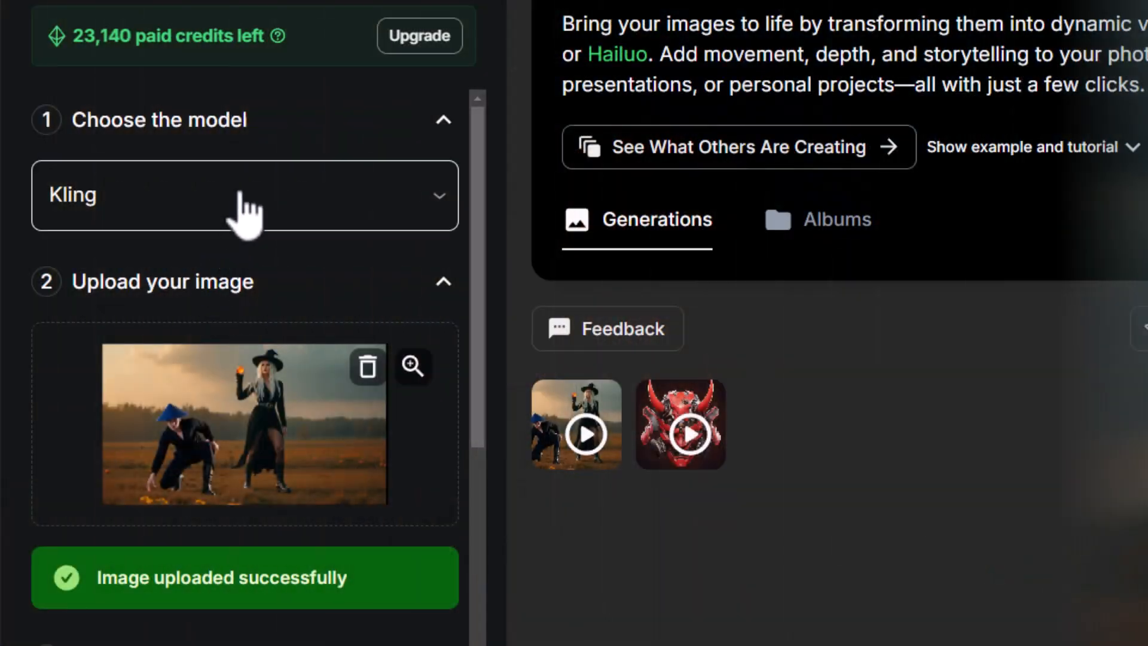
Replace 'zooming in' at the end of the video prompt with 'camera pans around both characters, explosions in the background'
scroll(247, 257, "down", 8)
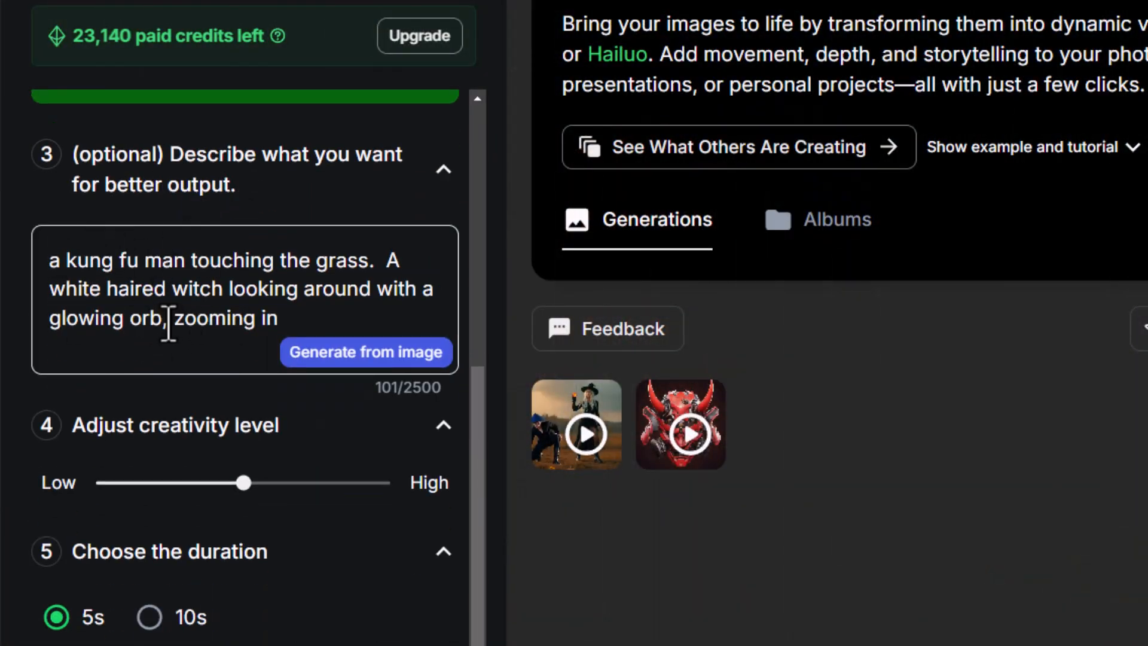
left_click_drag(167, 326, 167, 325)
left_click_drag(167, 326, 189, 329)
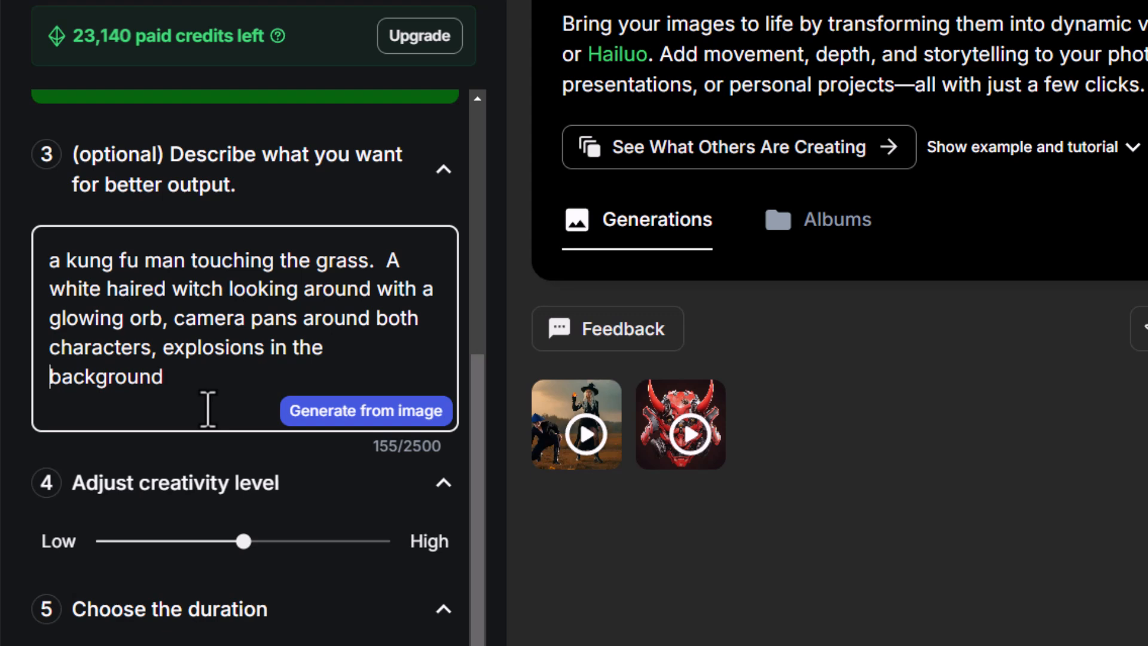
scroll(207, 409, "down", 5)
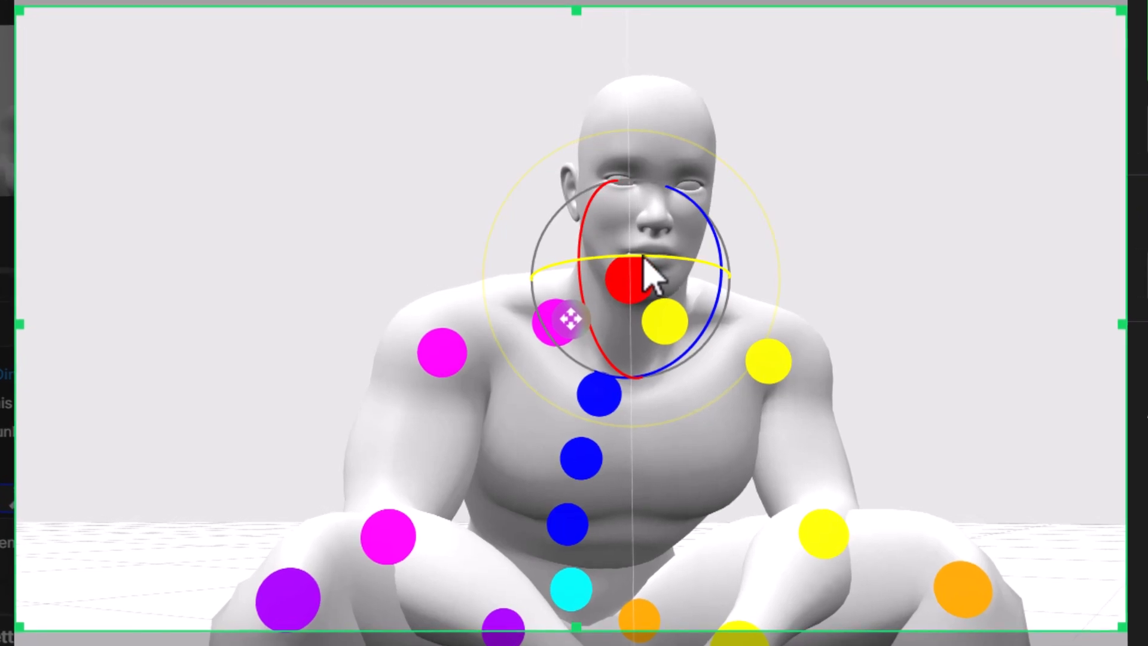
Tilt the head of the seated 3D mannequin by rotating its neck joint
left_click_drag(634, 253, 639, 251)
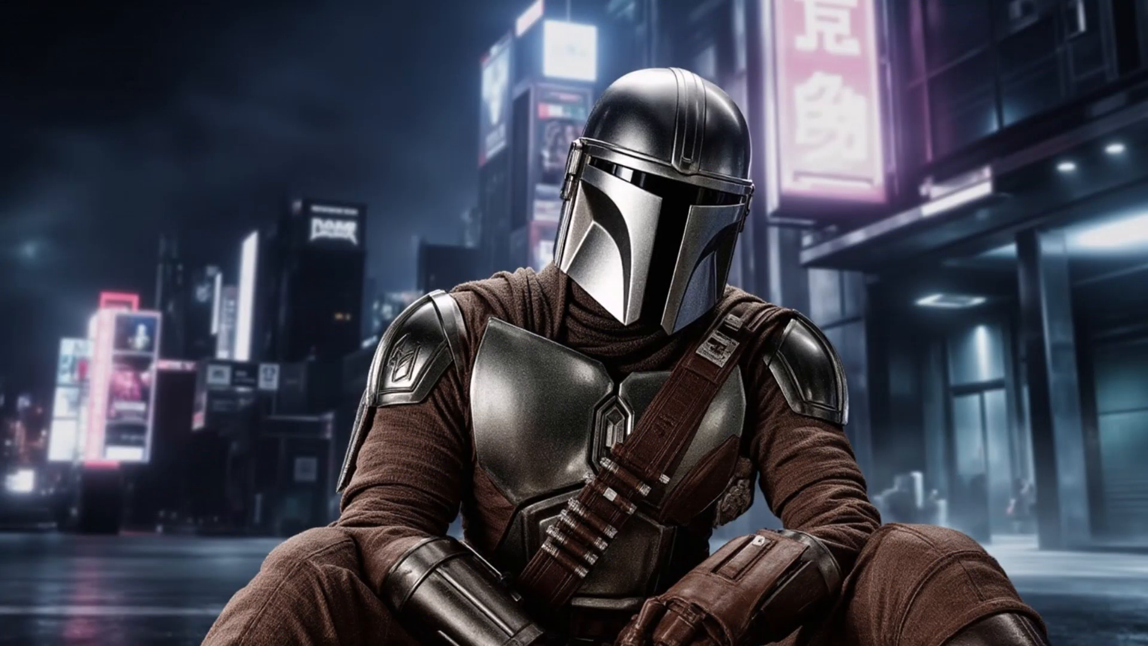